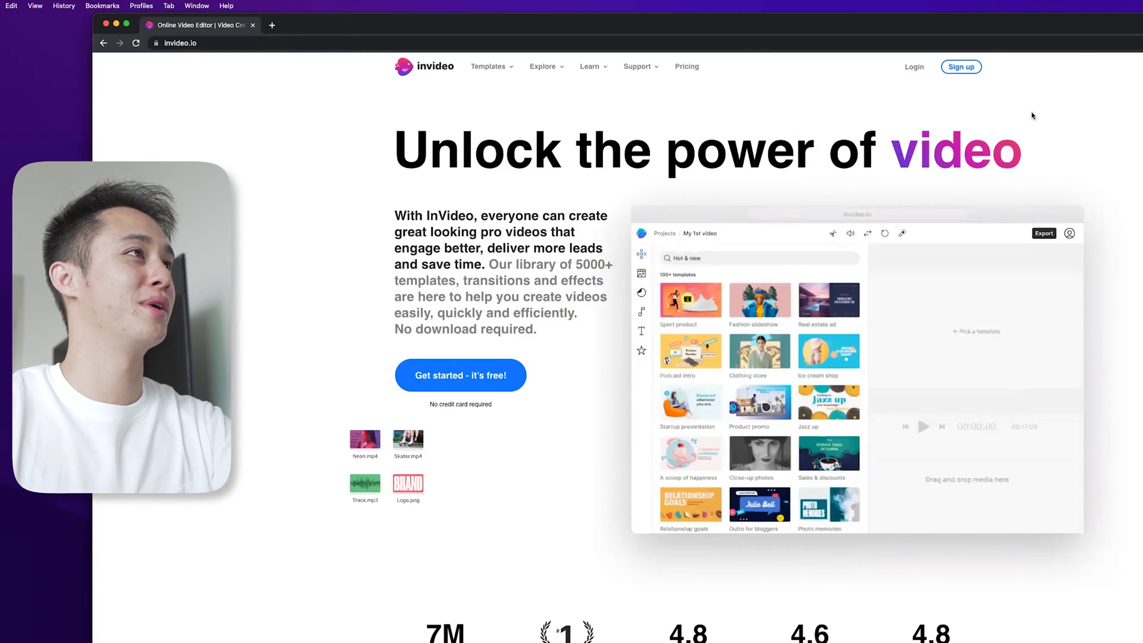
# - Review InVideo's pricing plans, then switch over to the InVideo dashboard
pyautogui.moveTo(491, 66)
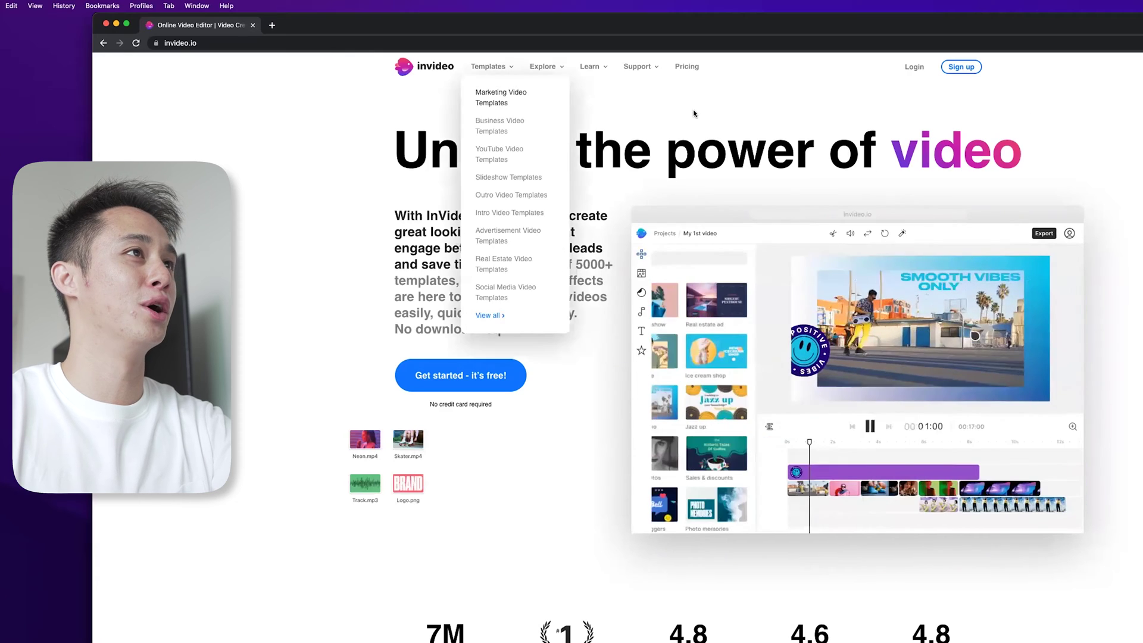
pyautogui.click(988, 280)
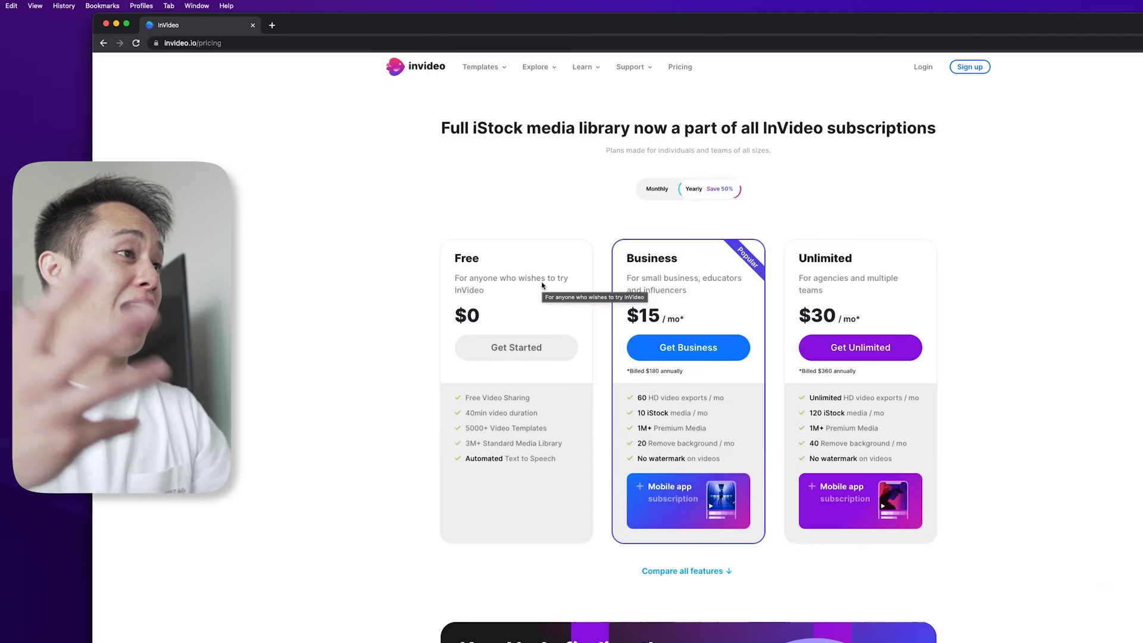
pyautogui.press('super+Tab')
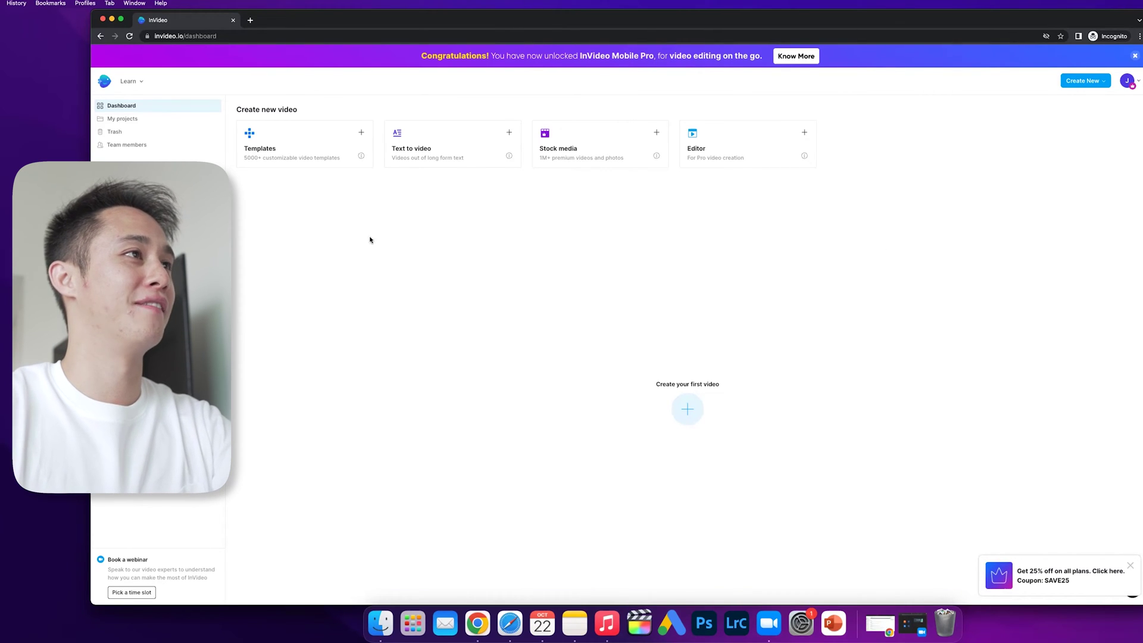
# - Open the Templates gallery, scroll up and down through the template grid, and focus the search box
pyautogui.click(304, 159)
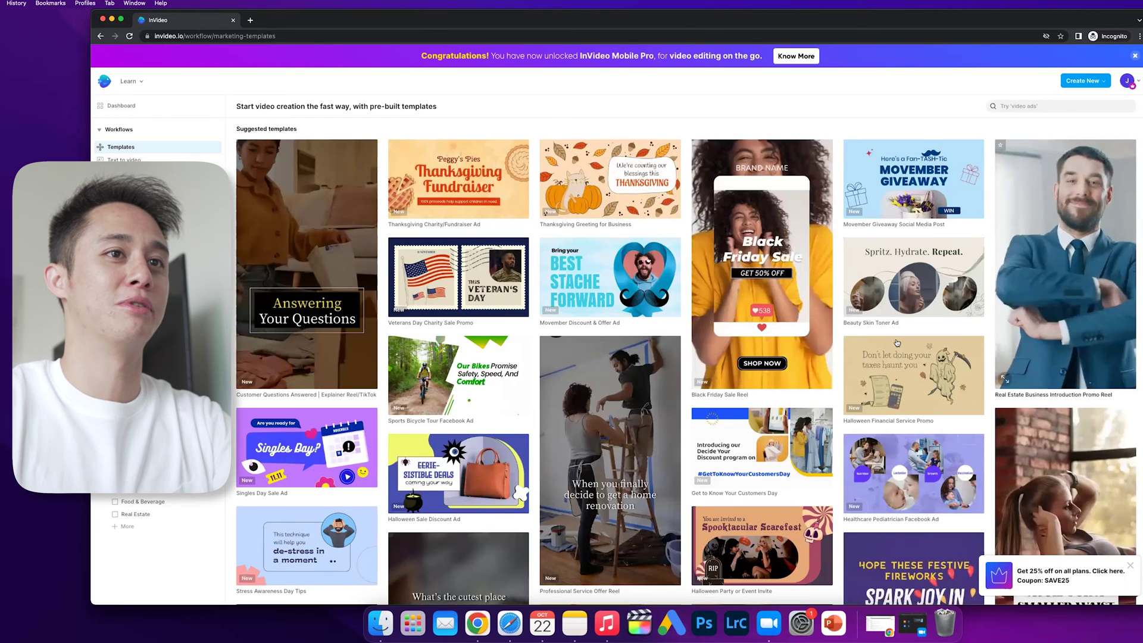
pyautogui.scroll(-2, 902, 343)
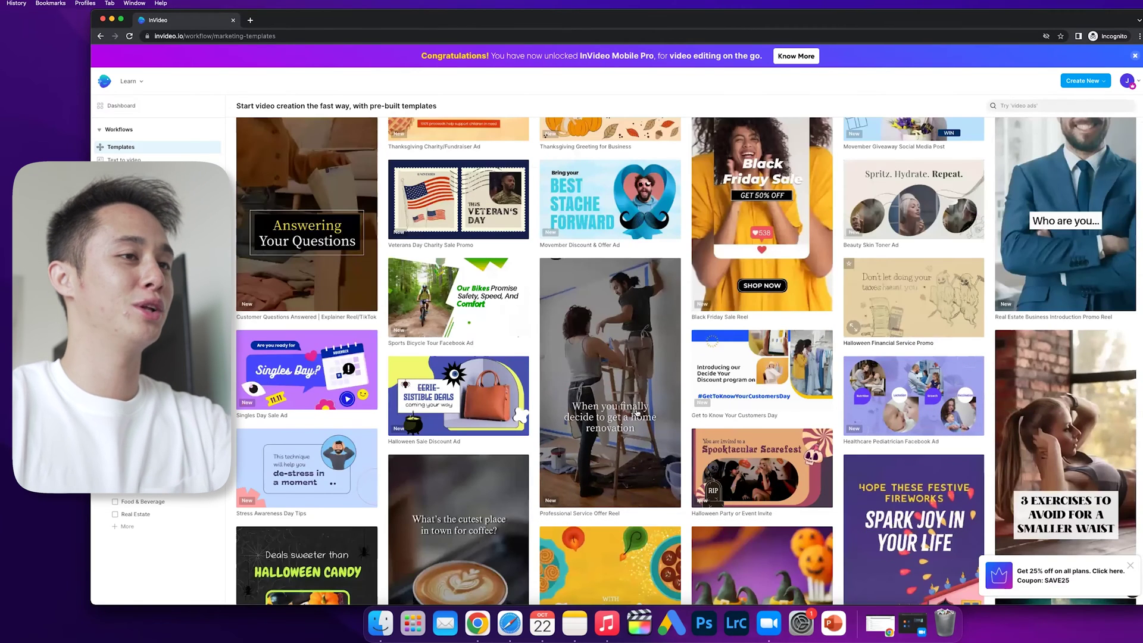
pyautogui.scroll(-5, 640, 412)
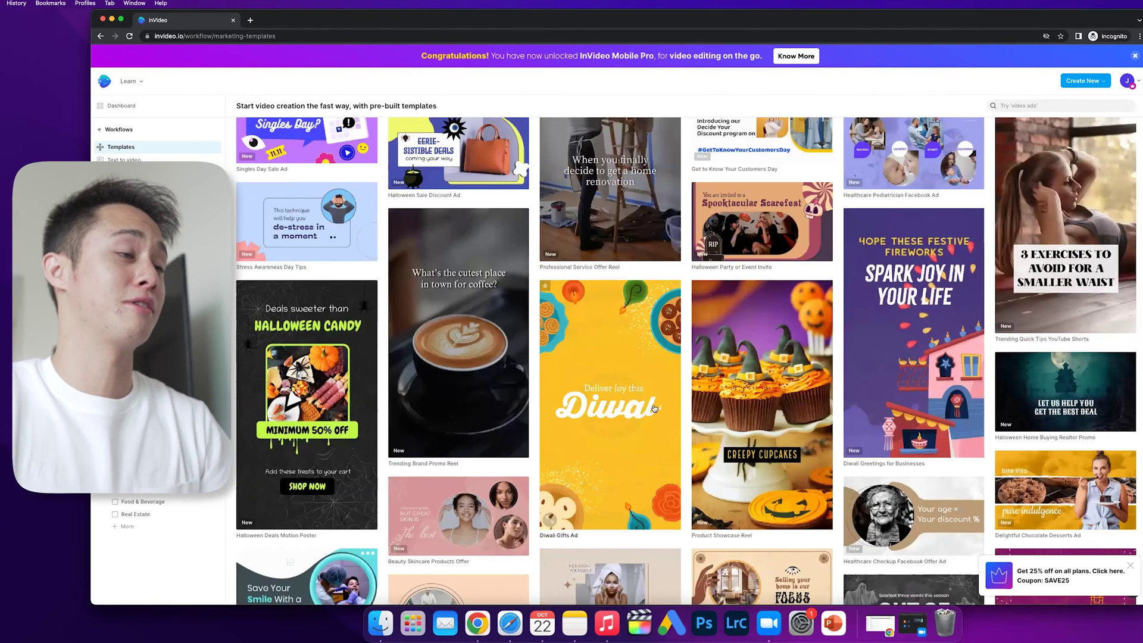
pyautogui.scroll(-1, 654, 408)
pyautogui.scroll(-2, 765, 402)
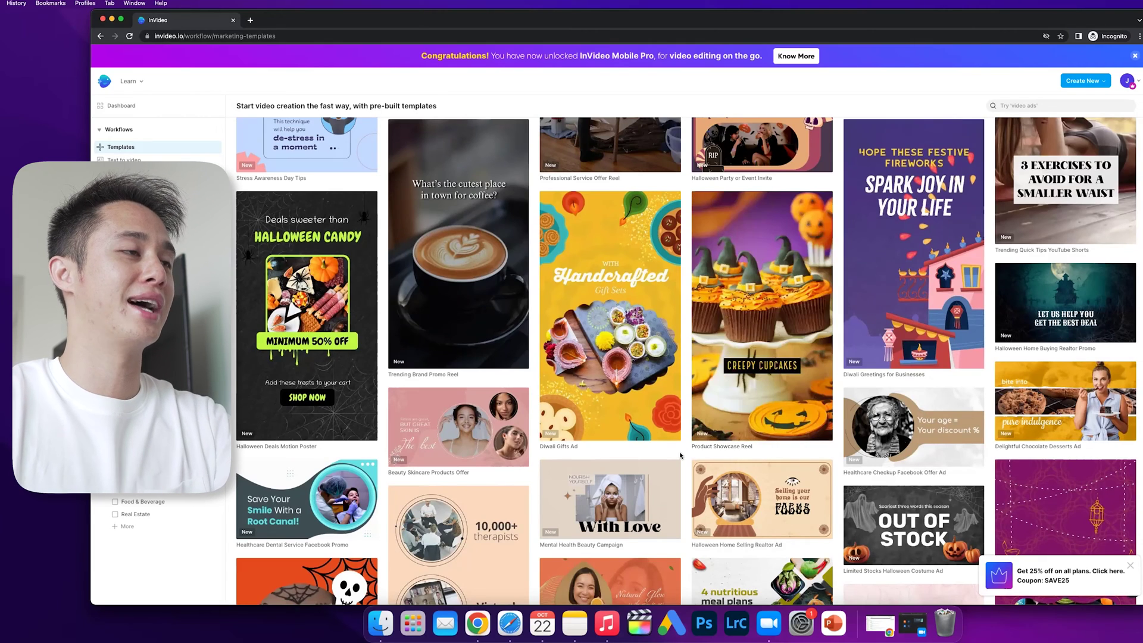
pyautogui.scroll(2, 680, 455)
pyautogui.scroll(10, 678, 378)
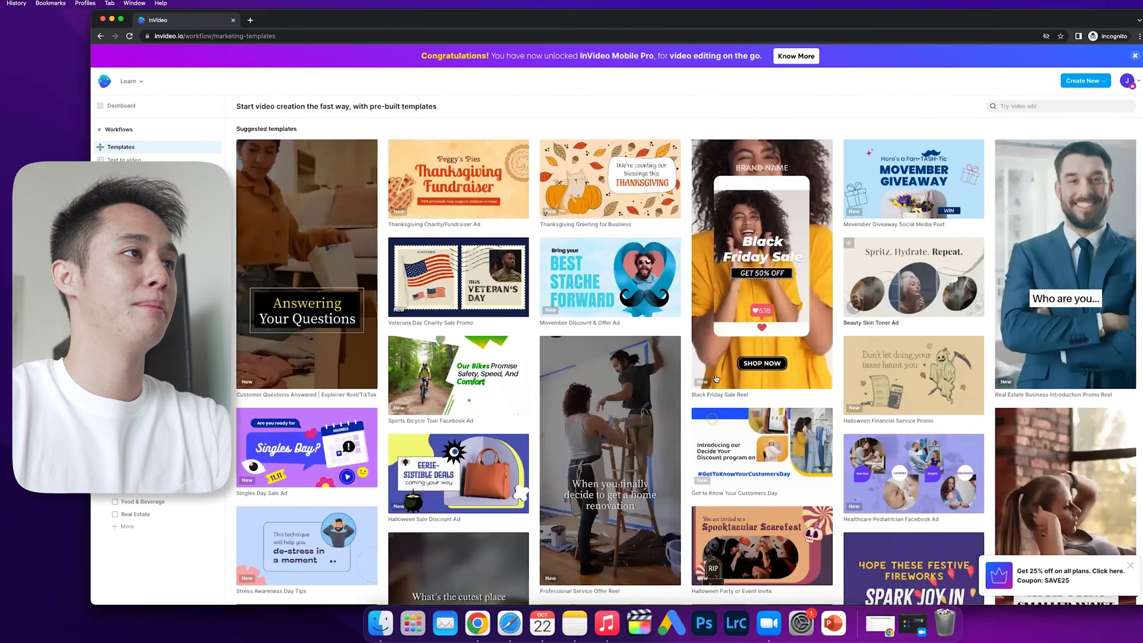
pyautogui.scroll(-10, 702, 378)
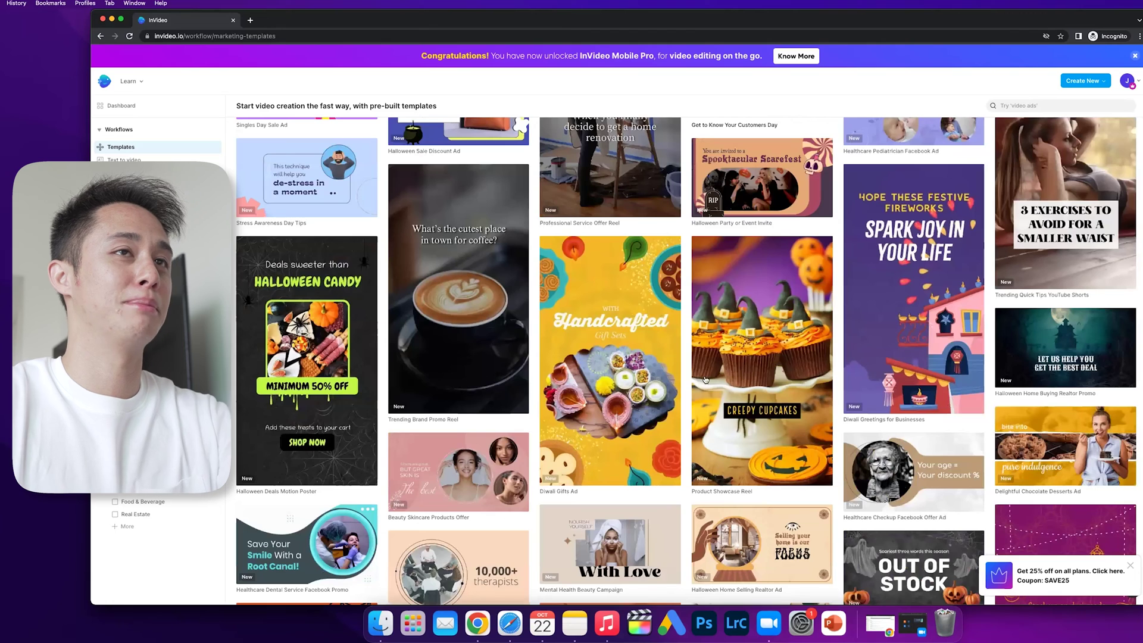
pyautogui.click(1033, 106)
# - Search templates for 'personal injury', then 'lawyer', and browse the 31 lawyer results
pyautogui.write('personal injury')
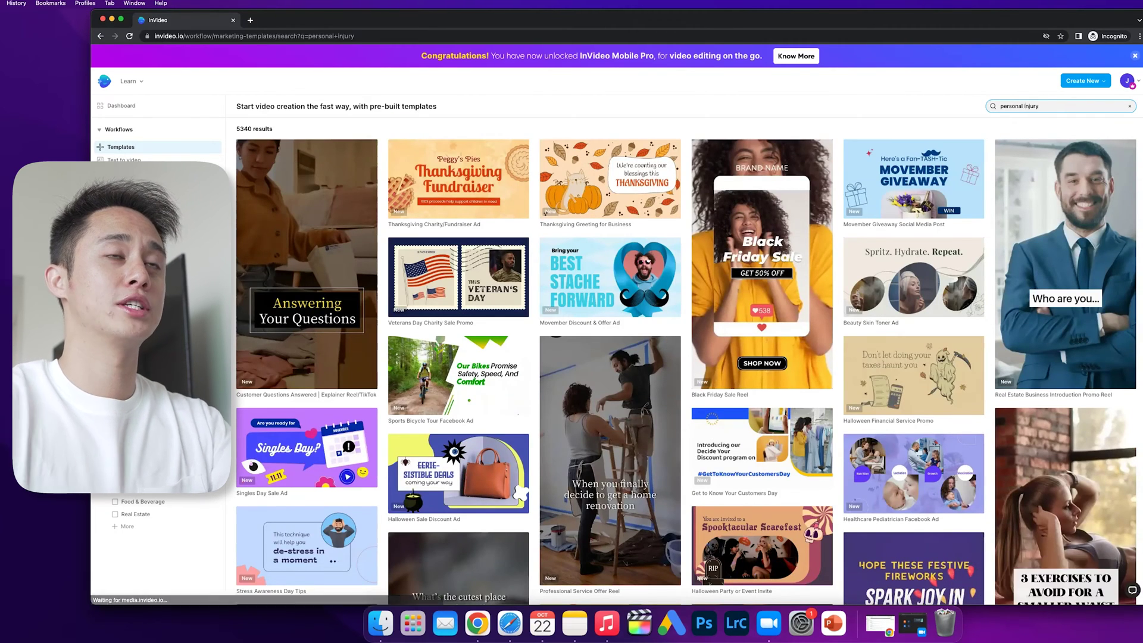
pyautogui.press('Return')
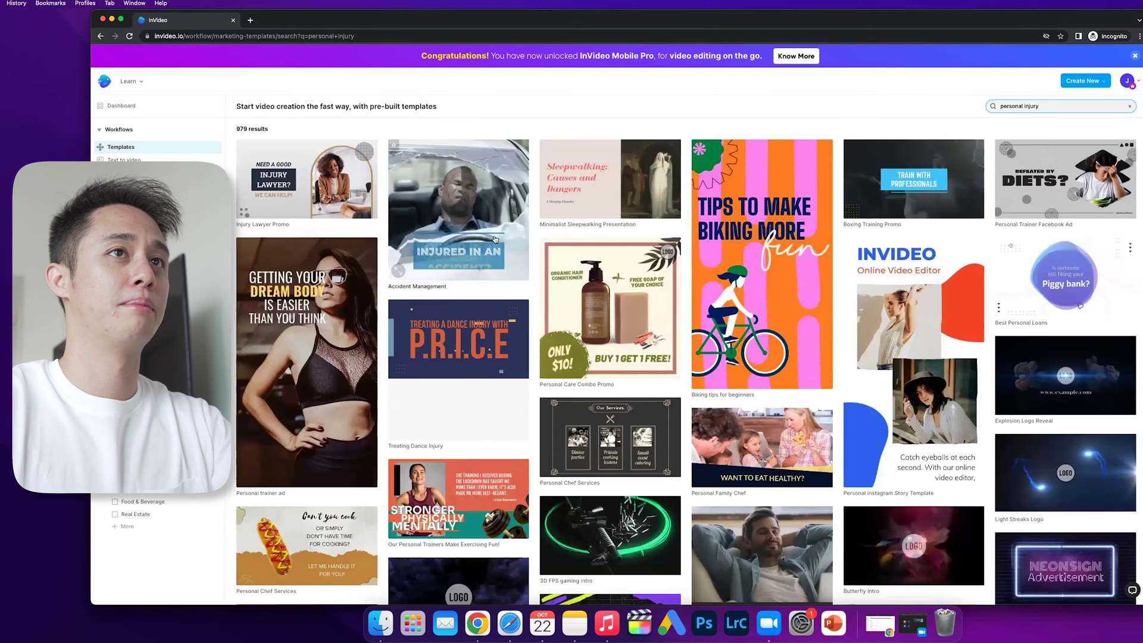
pyautogui.tripleClick(1054, 103)
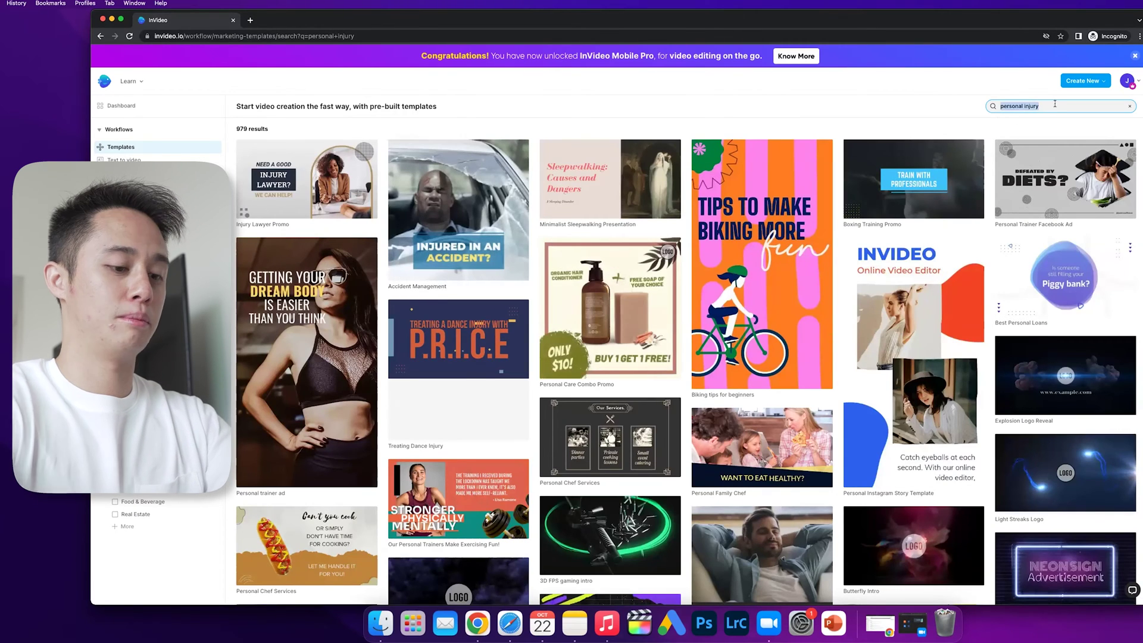
pyautogui.write('lawyer')
pyautogui.press('Return')
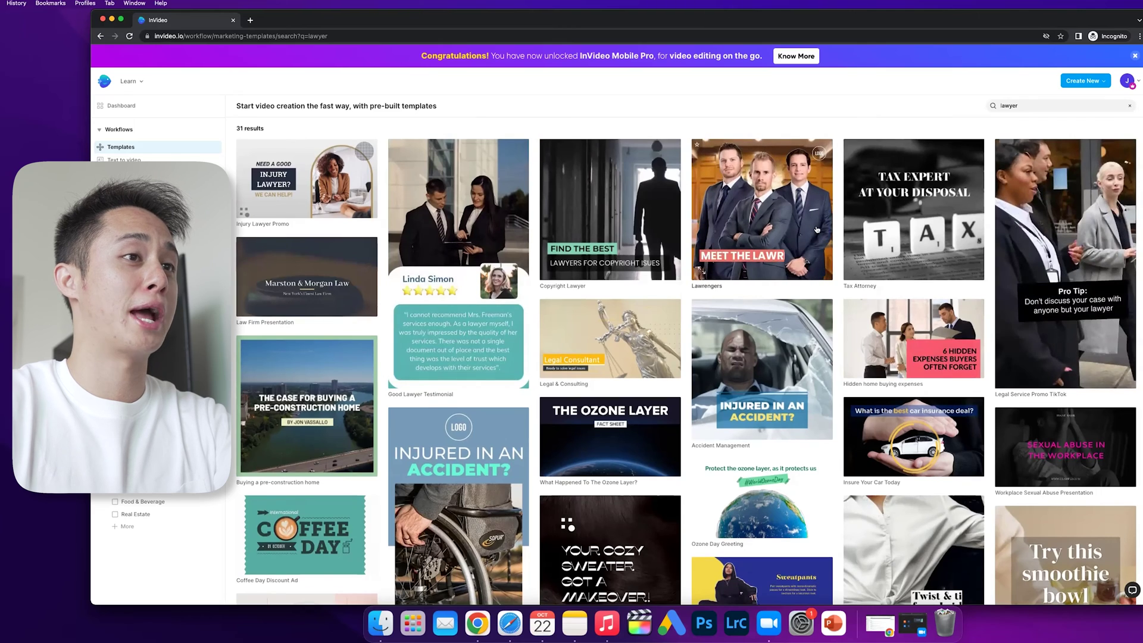
pyautogui.scroll(-4, 844, 357)
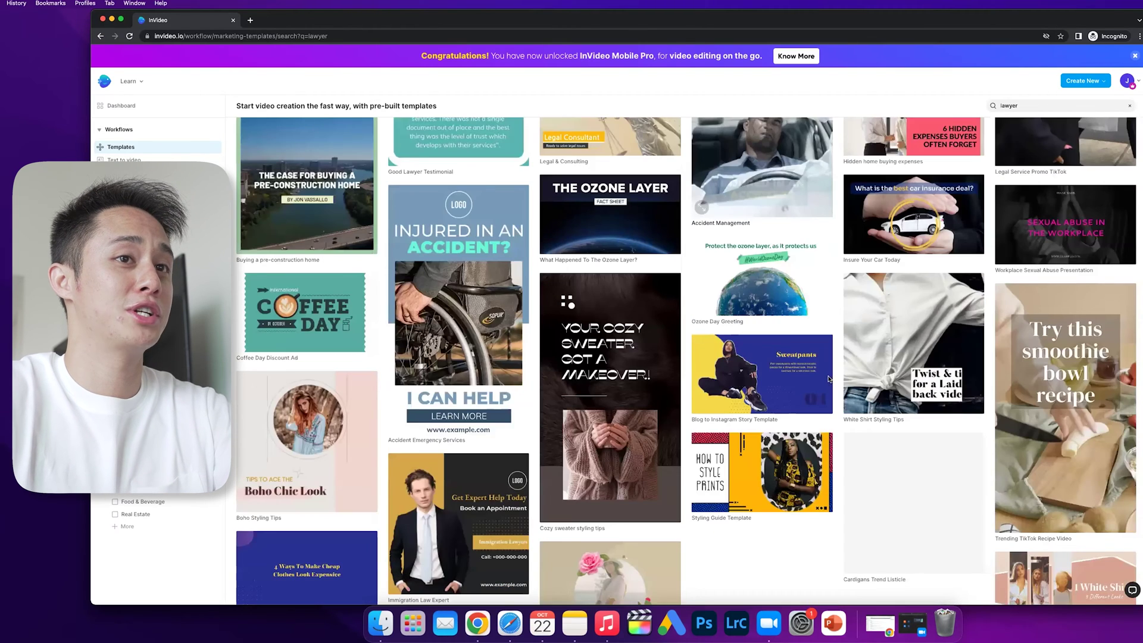
pyautogui.scroll(-5, 828, 379)
pyautogui.scroll(10, 999, 149)
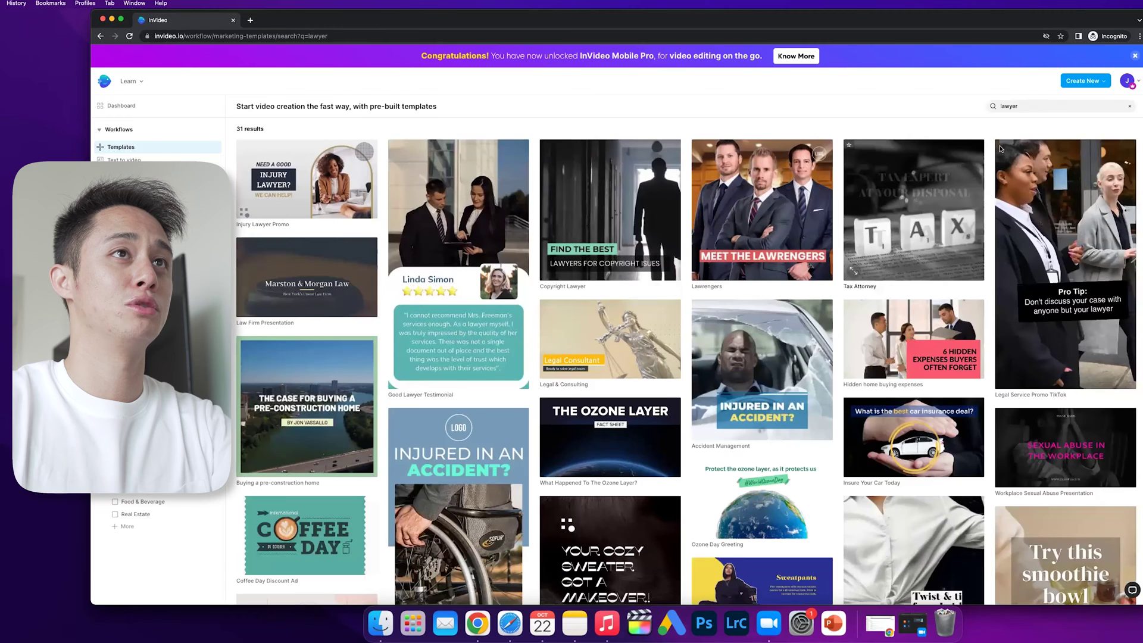
pyautogui.tripleClick(1022, 108)
# - Search templates for 'realtor', then 'real estate', and scroll through the results
pyautogui.write('rea')
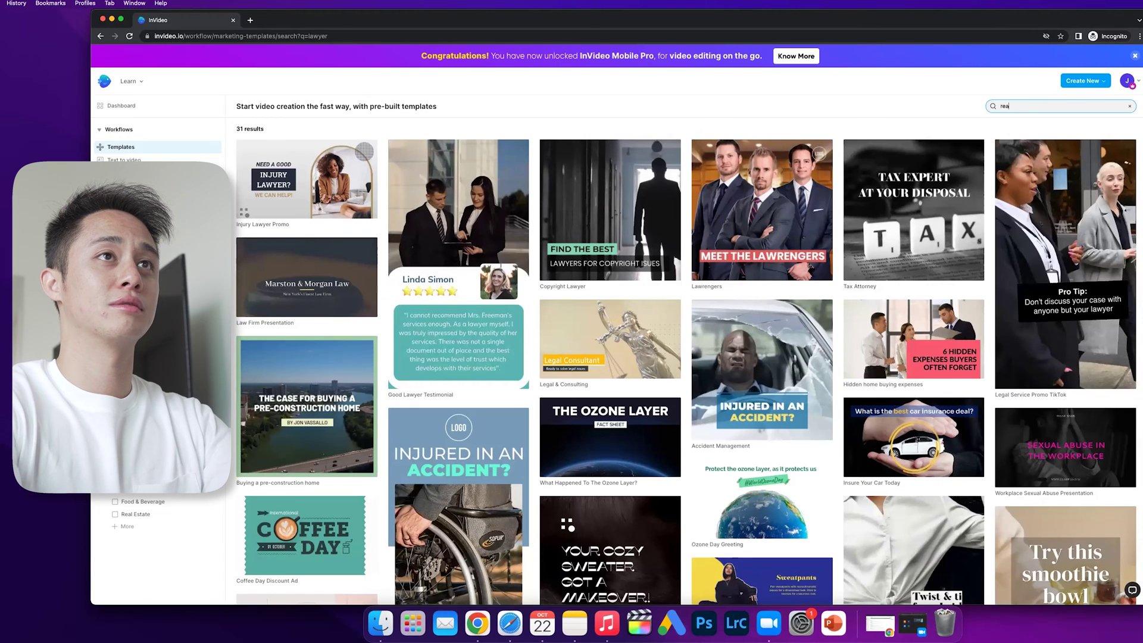
pyautogui.write('ltor')
pyautogui.press('Return')
pyautogui.click(1037, 102)
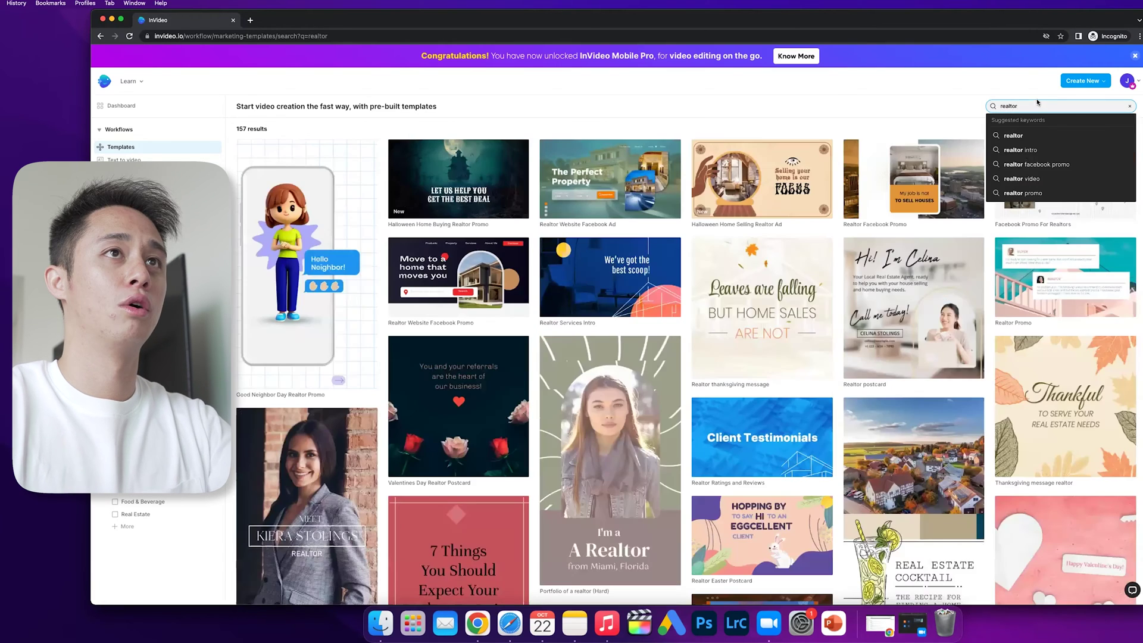
pyautogui.press('BackSpace')
pyautogui.press('BackSpace')
pyautogui.press('BackSpace')
pyautogui.write('estate')
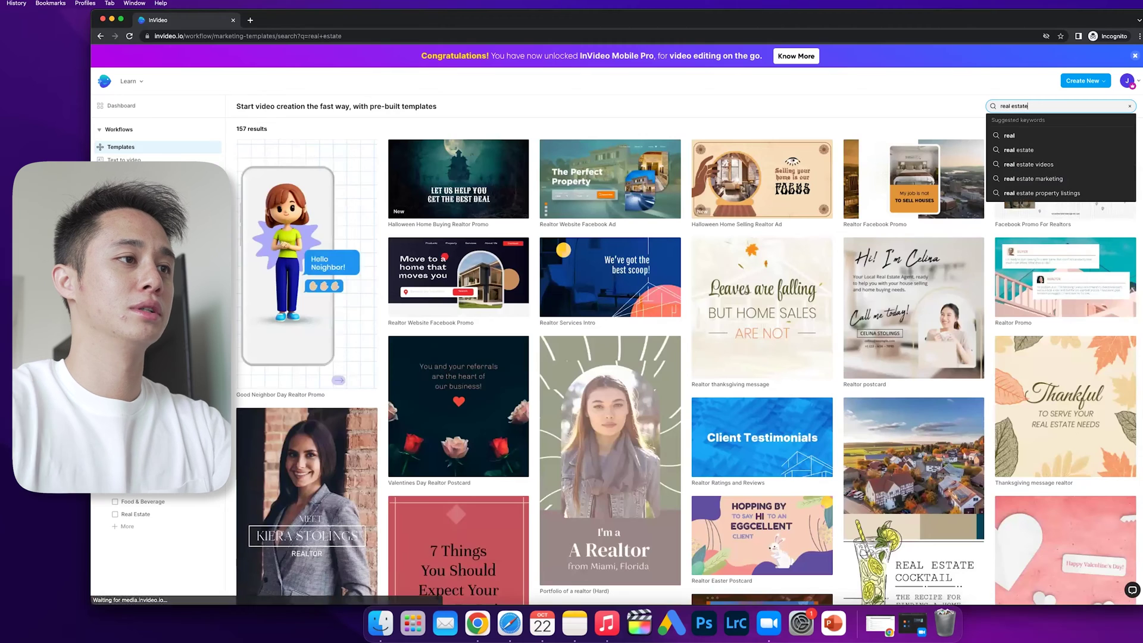
pyautogui.press('Return')
pyautogui.scroll(-3, 288, 352)
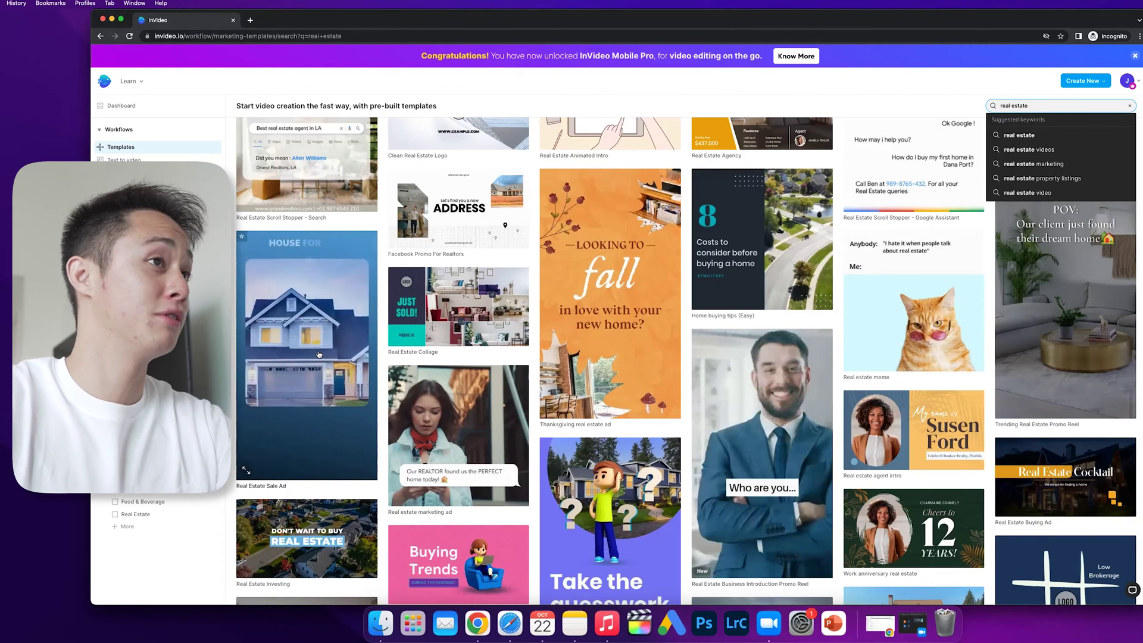
pyautogui.scroll(2, 536, 328)
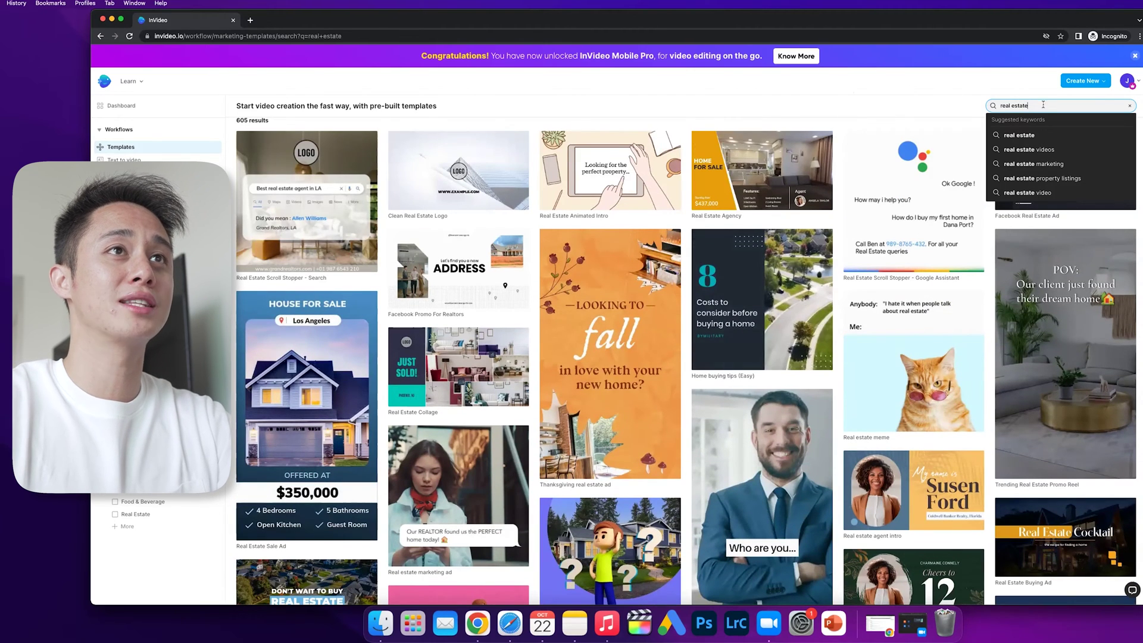
# - Search for 'plumber', then delete the query to clear the search
pyautogui.press('super+a')
pyautogui.write('plumber')
pyautogui.press('Return')
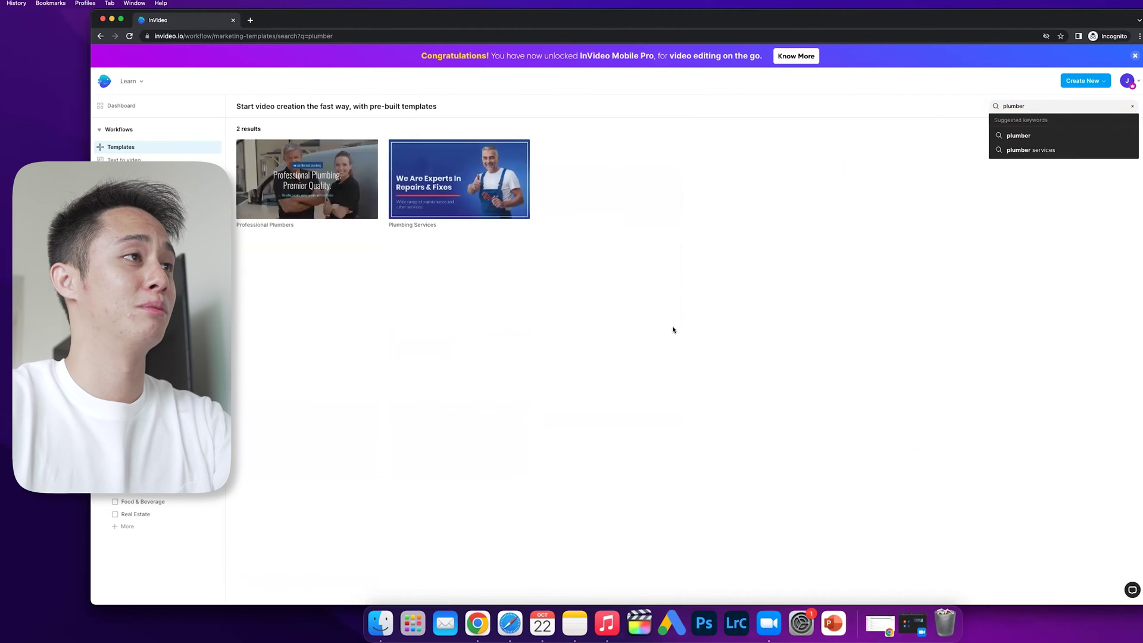
pyautogui.click(686, 332)
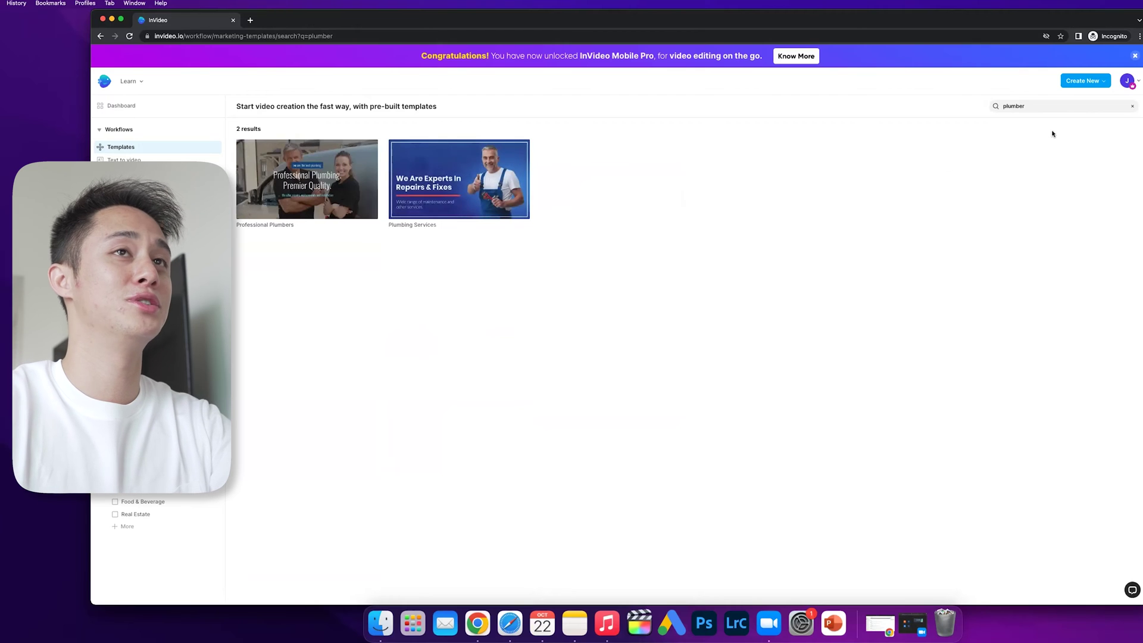
pyautogui.doubleClick(1056, 108)
pyautogui.press('BackSpace')
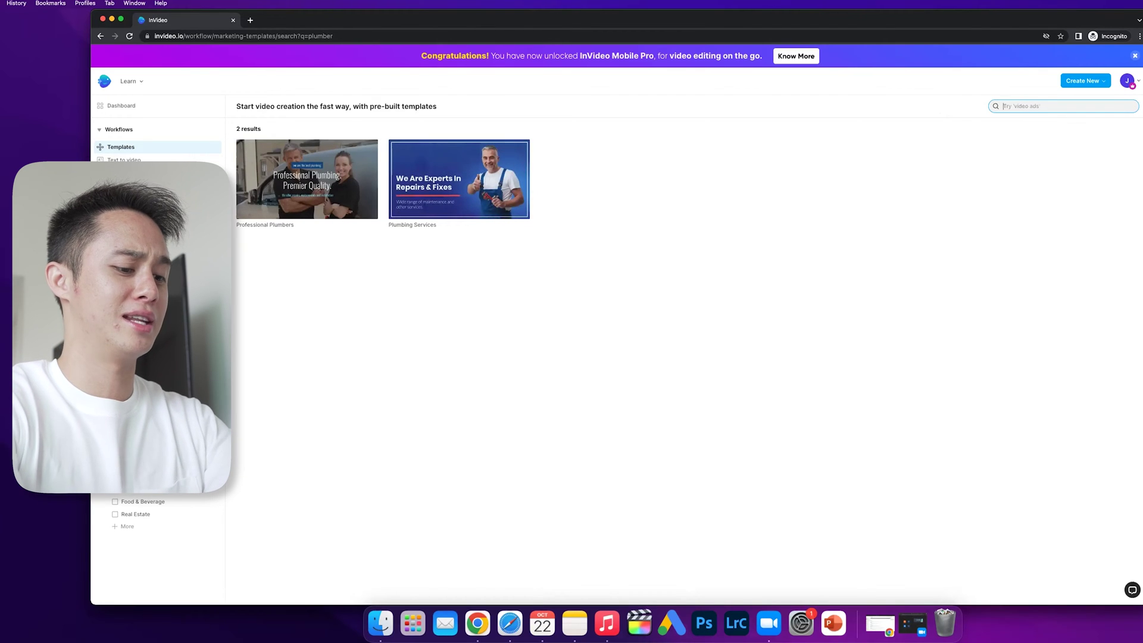
# - Start a project from the Real Estate Business Introduction Promo Reel template in Portrait (9:16)
pyautogui.click(793, 237)
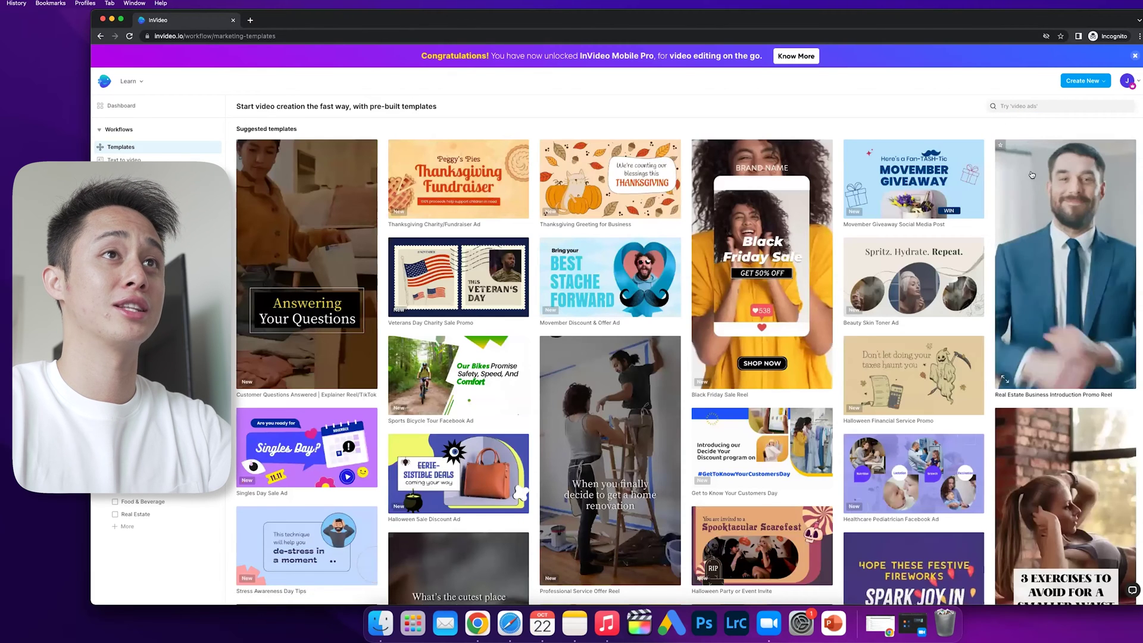
pyautogui.click(1034, 177)
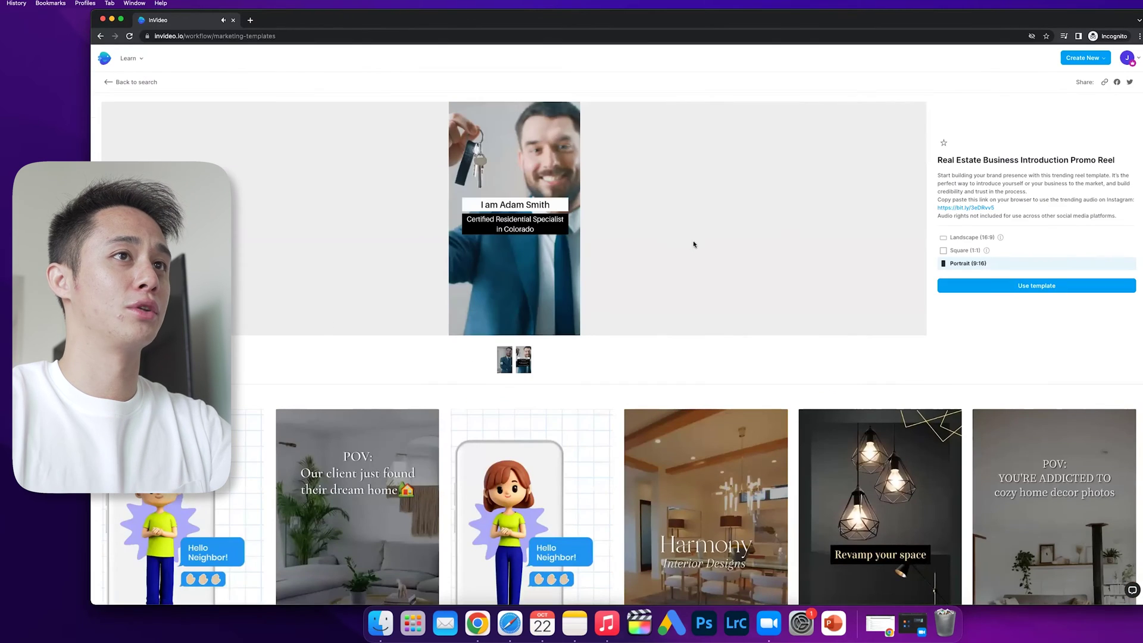
pyautogui.click(1008, 288)
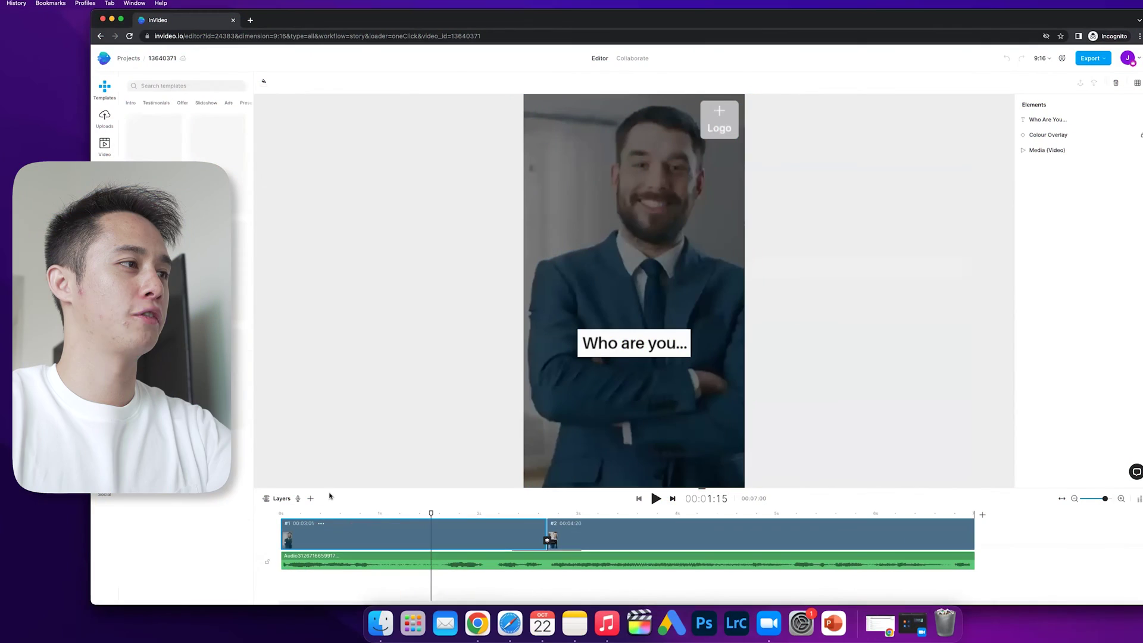
# - Preview the template's two clips, then delete its green background audio track from the timeline
pyautogui.click(283, 513)
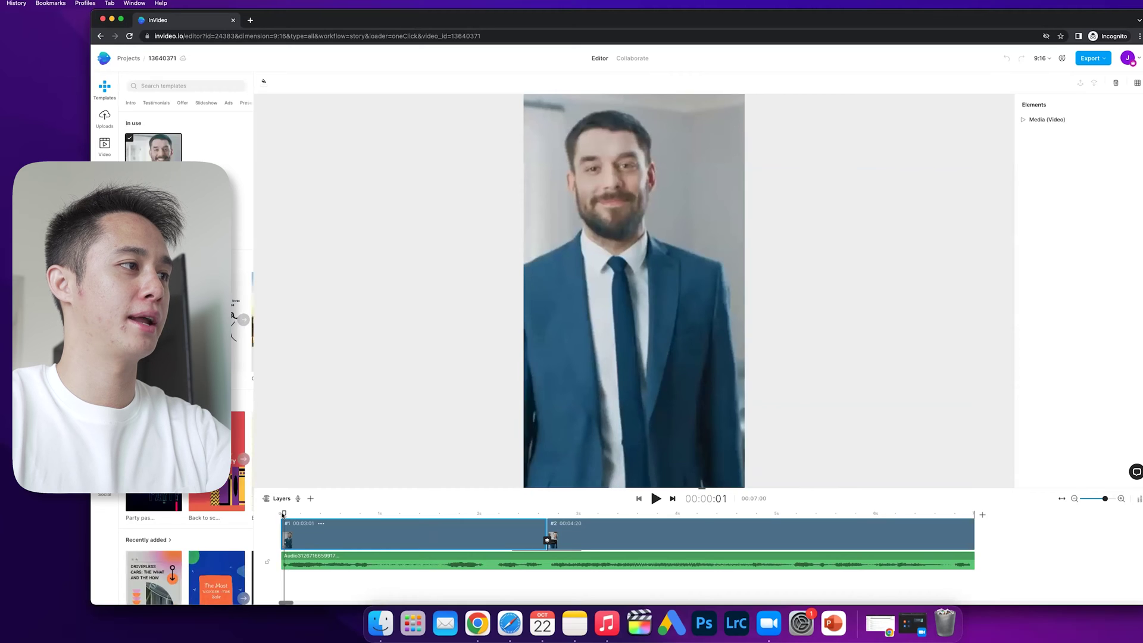
pyautogui.moveTo(283, 513); pyautogui.dragTo(594, 519)
pyautogui.click(426, 558)
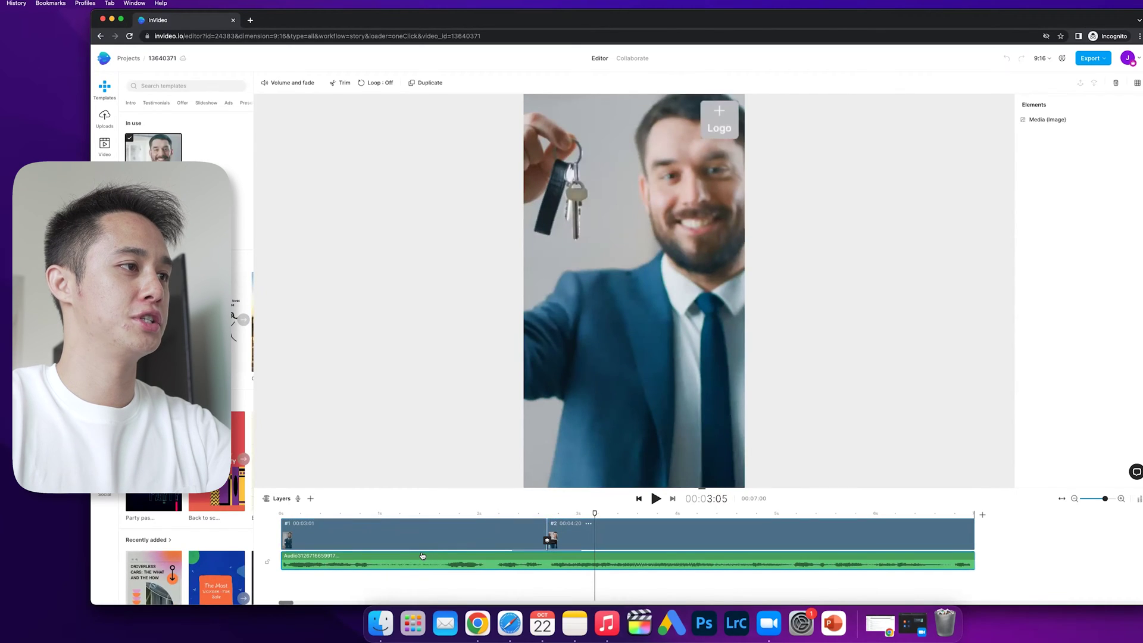
pyautogui.click(481, 527)
pyautogui.click(526, 513)
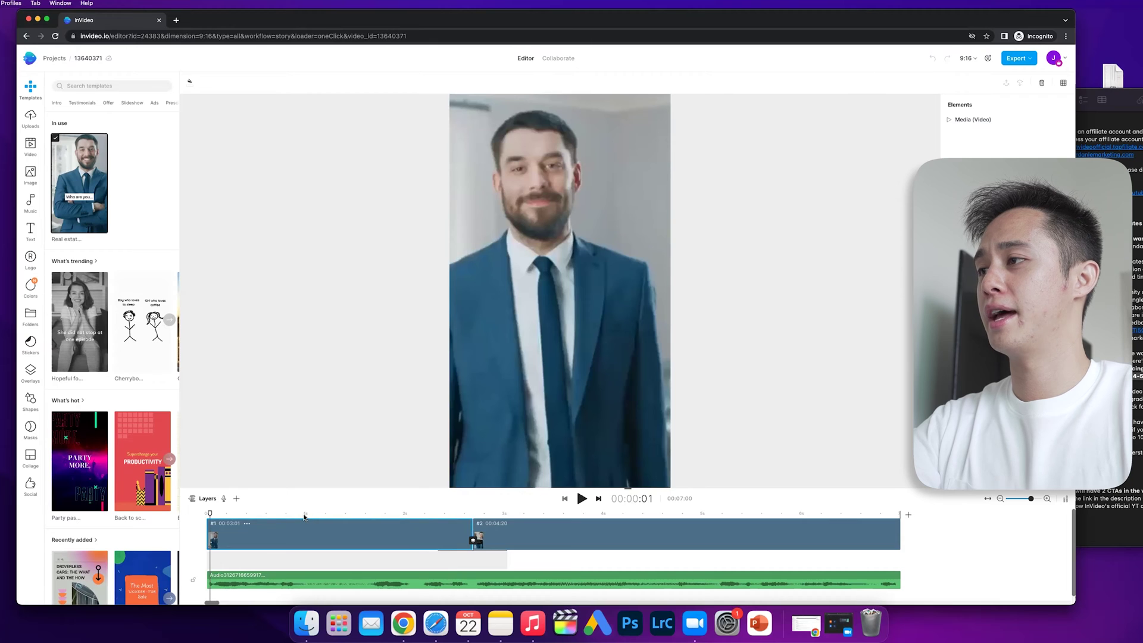
pyautogui.press('space')
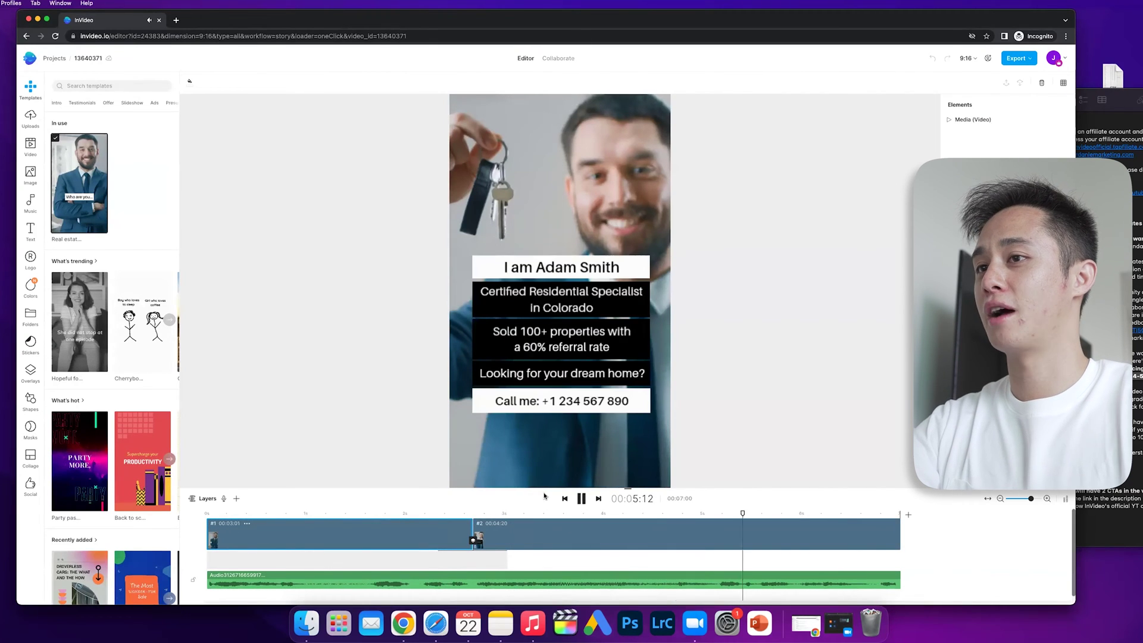
pyautogui.press('space')
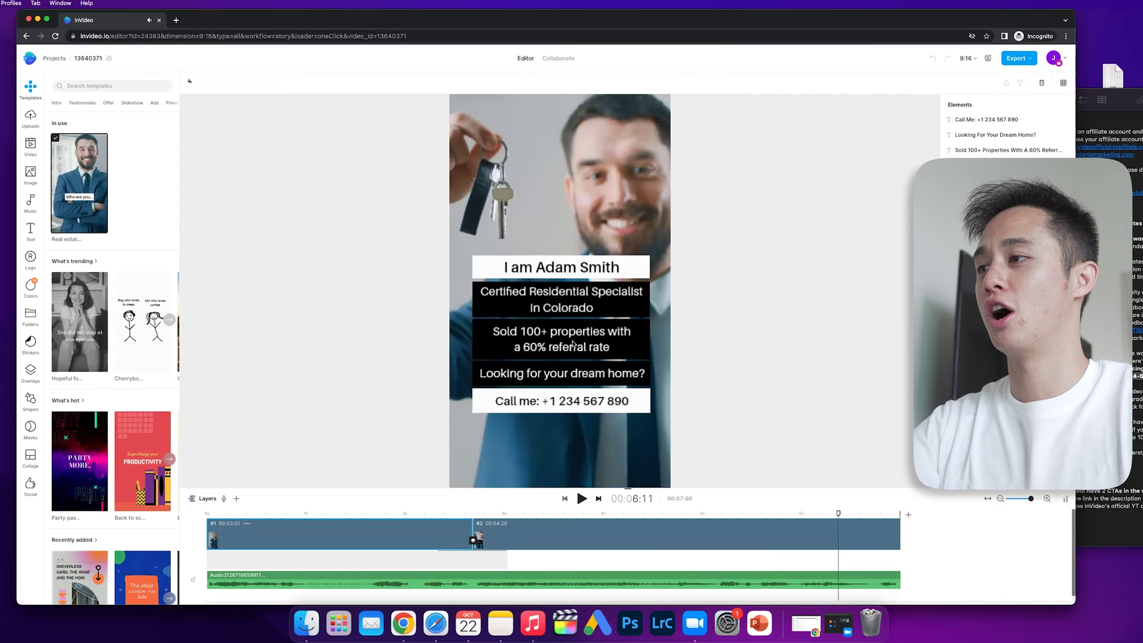
pyautogui.click(427, 586)
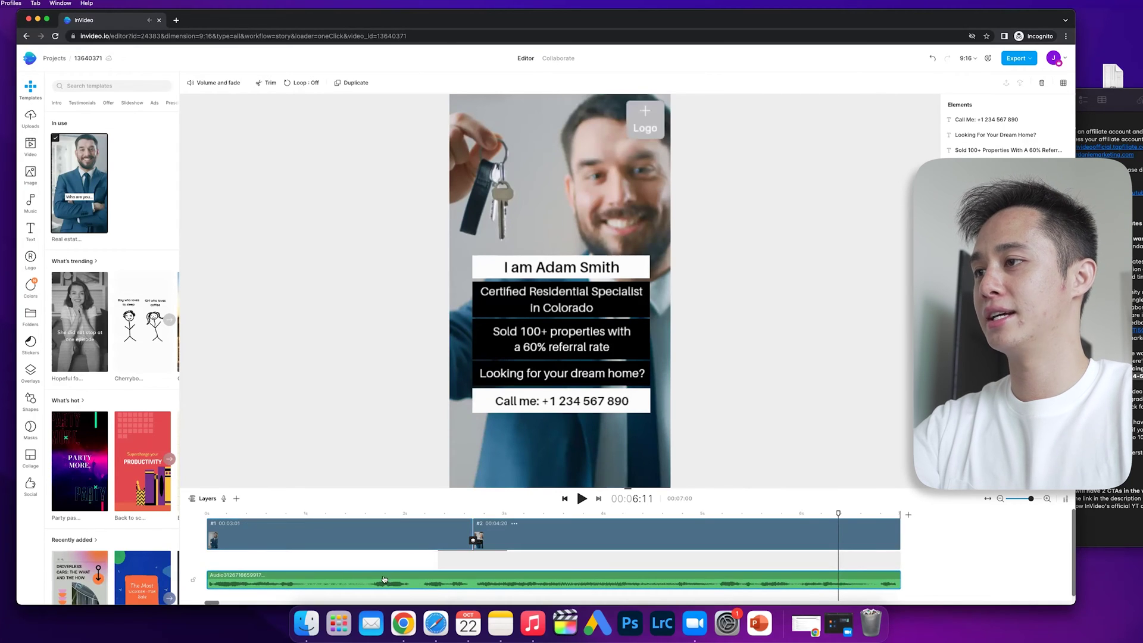
pyautogui.press('Delete')
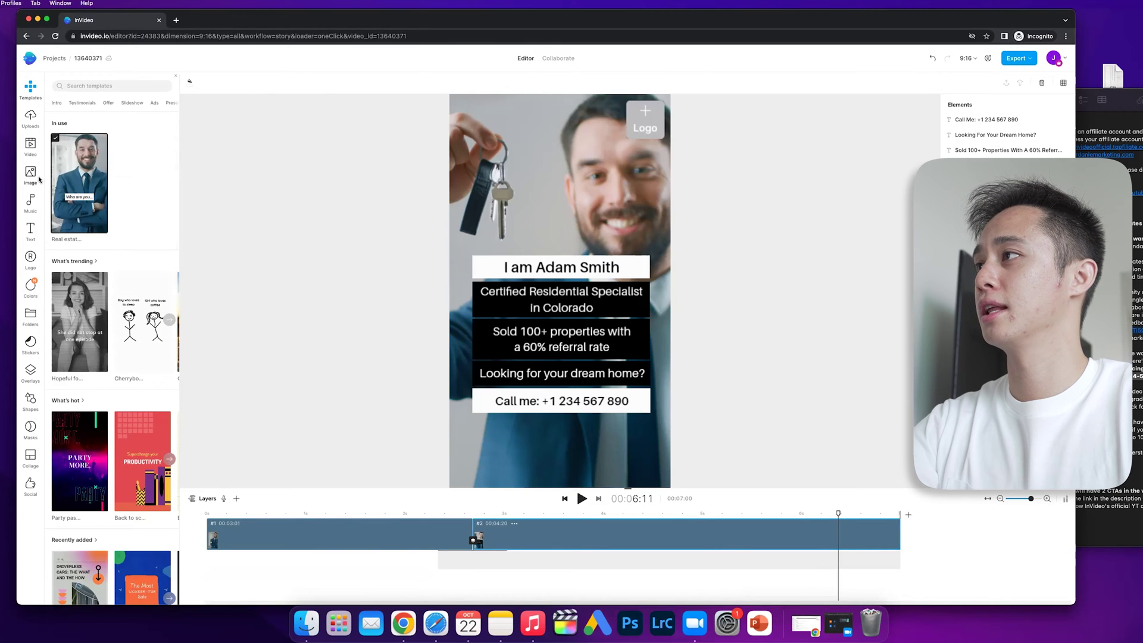
# - Preview and add 'Love You Like Water - Instrumental' from the Hip Hop music genre, then play it
pyautogui.click(31, 204)
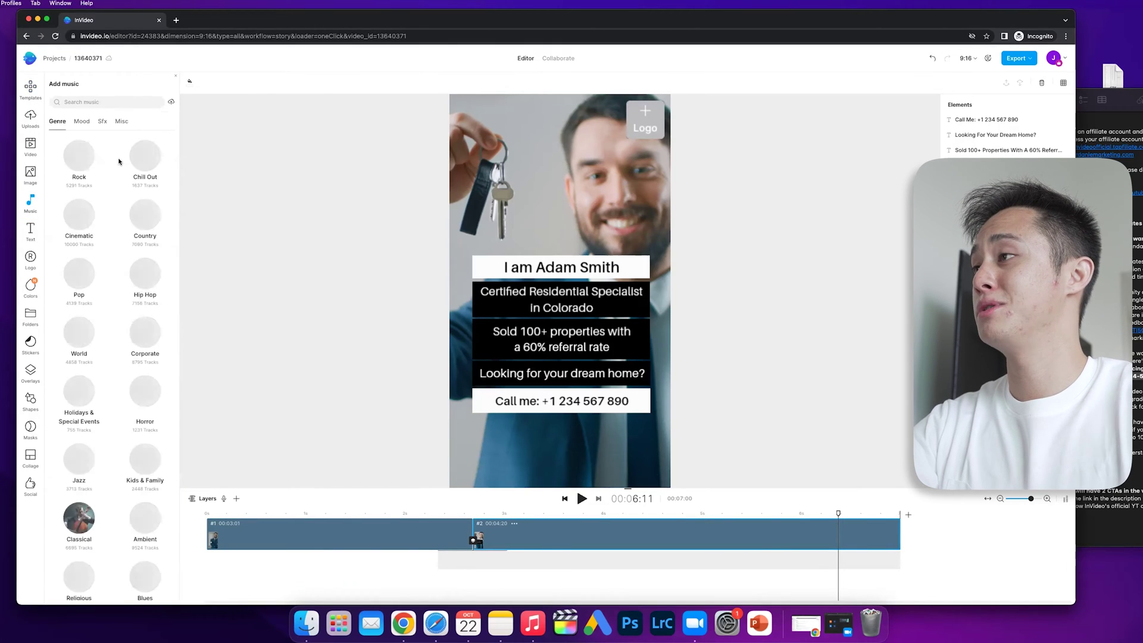
pyautogui.scroll(-5, 117, 378)
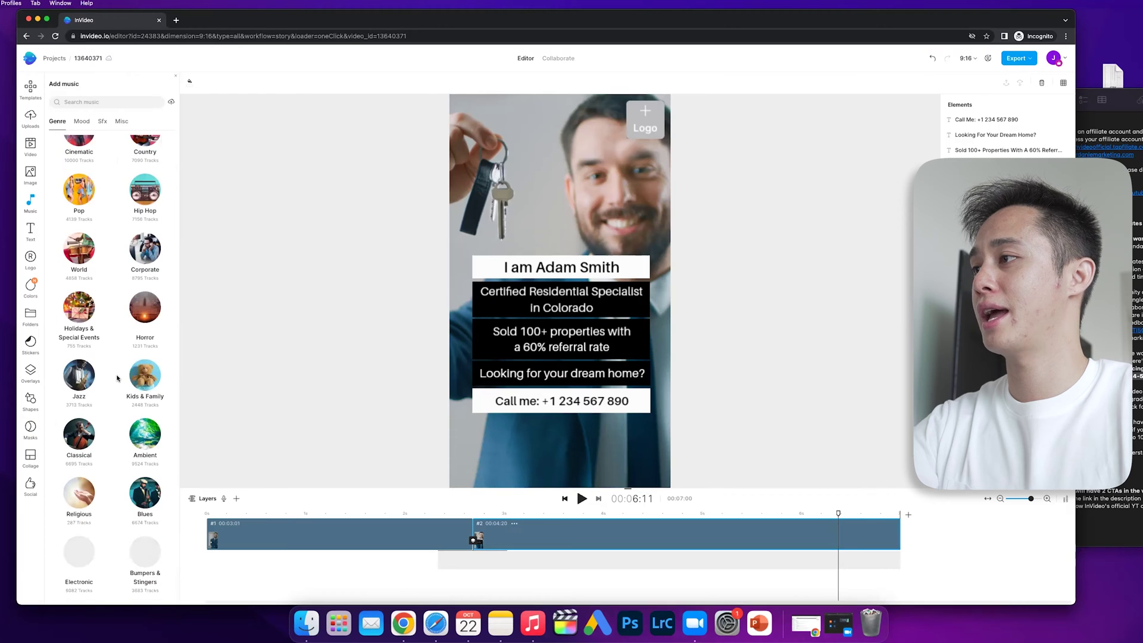
pyautogui.scroll(2, 95, 466)
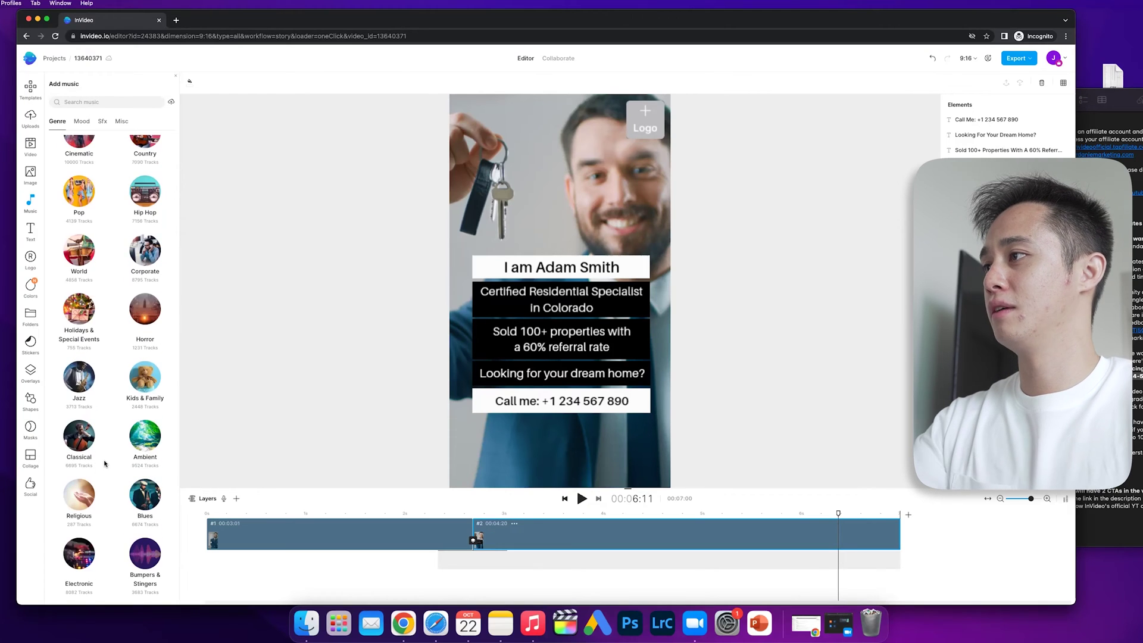
pyautogui.scroll(3, 104, 463)
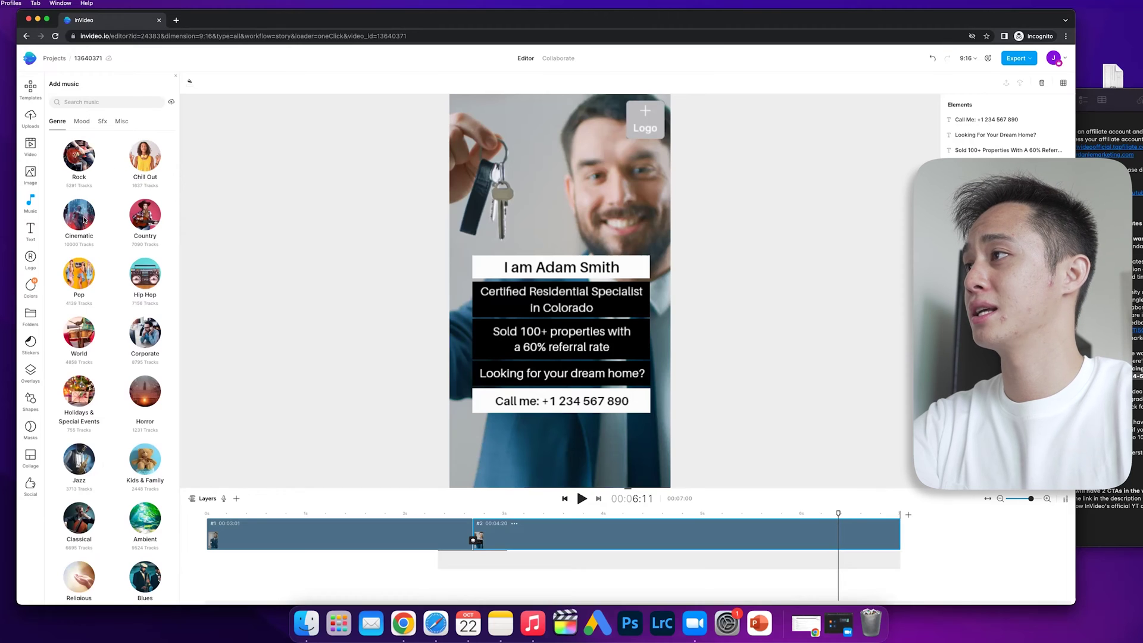
pyautogui.click(146, 278)
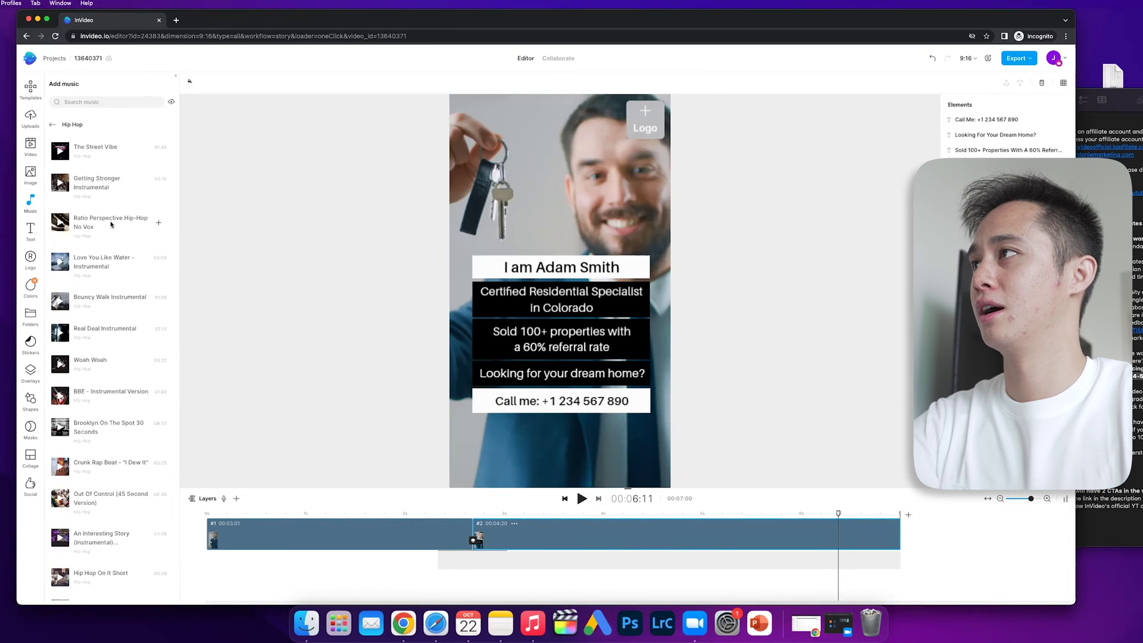
pyautogui.scroll(5, 127, 252)
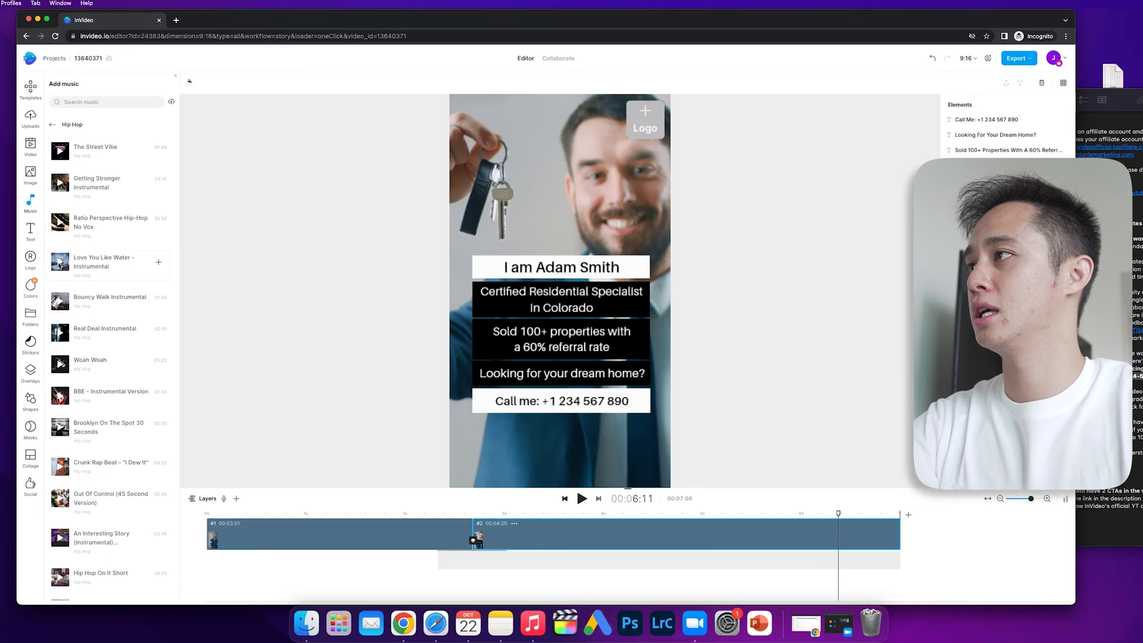
pyautogui.click(59, 264)
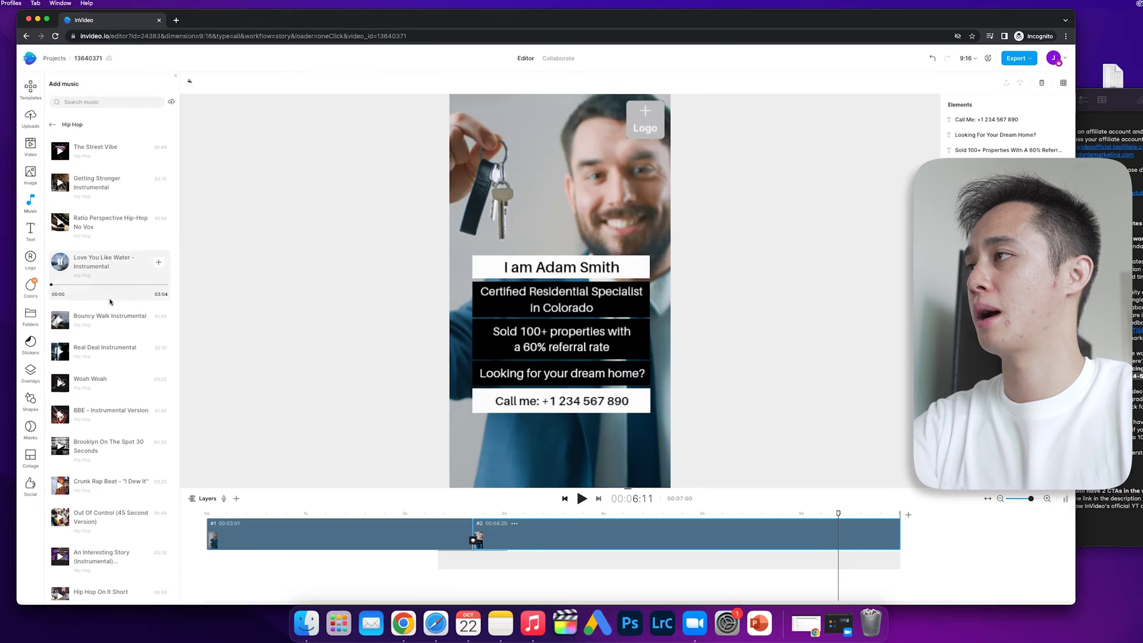
pyautogui.click(158, 263)
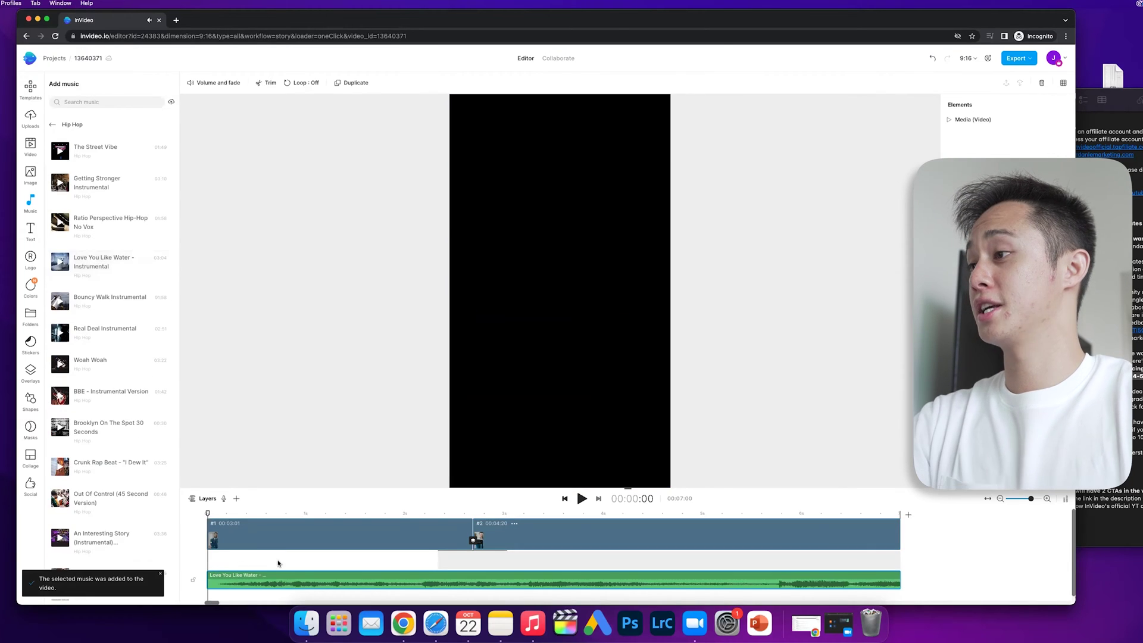
pyautogui.press('space')
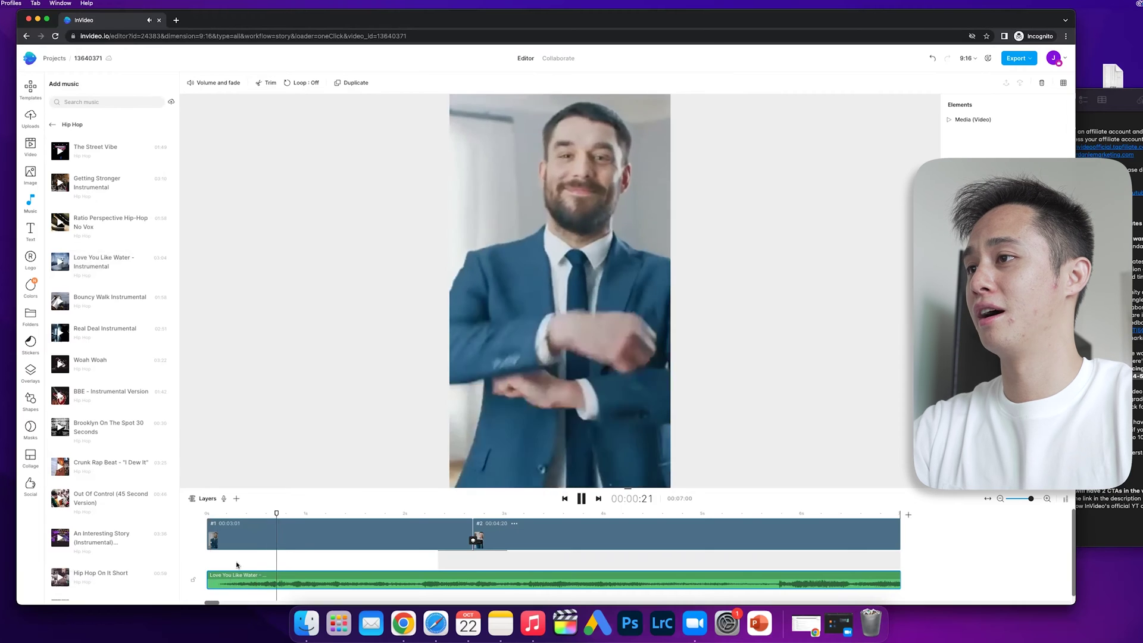
# - Replace the 'Who are you...' caption with 'I am a Realtor in Southern California'
pyautogui.click(564, 342)
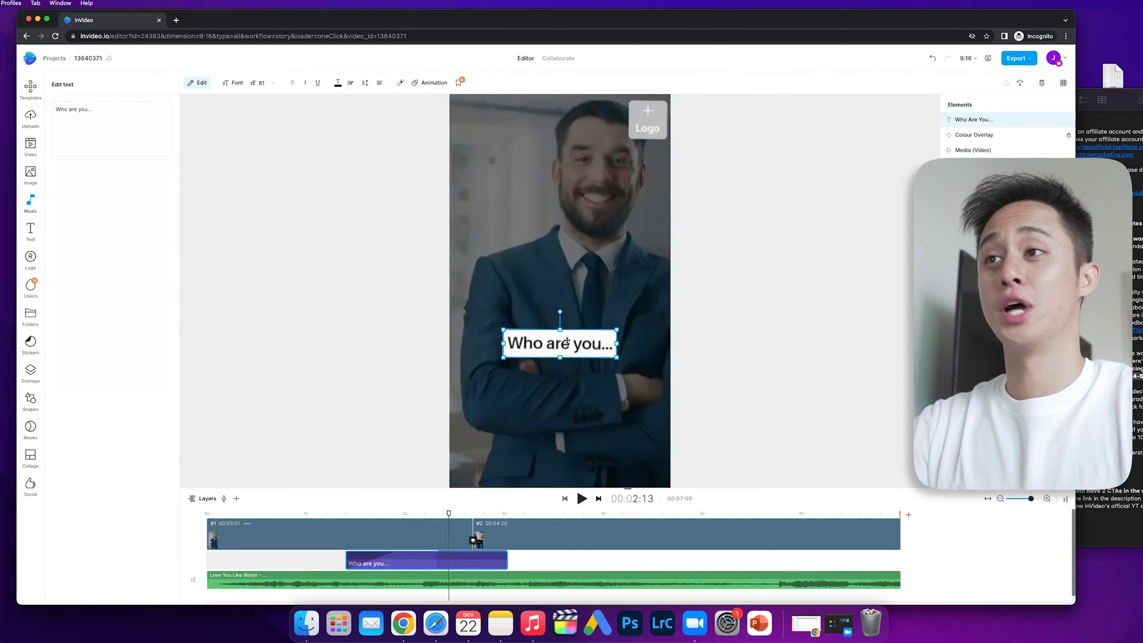
pyautogui.tripleClick(112, 117)
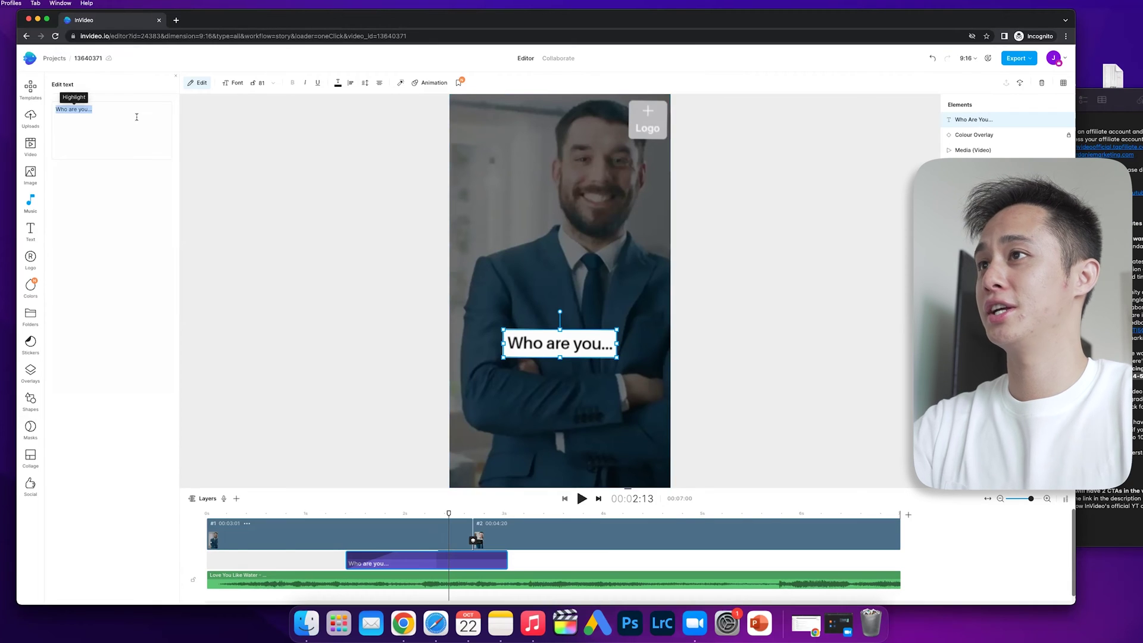
pyautogui.write('I am ')
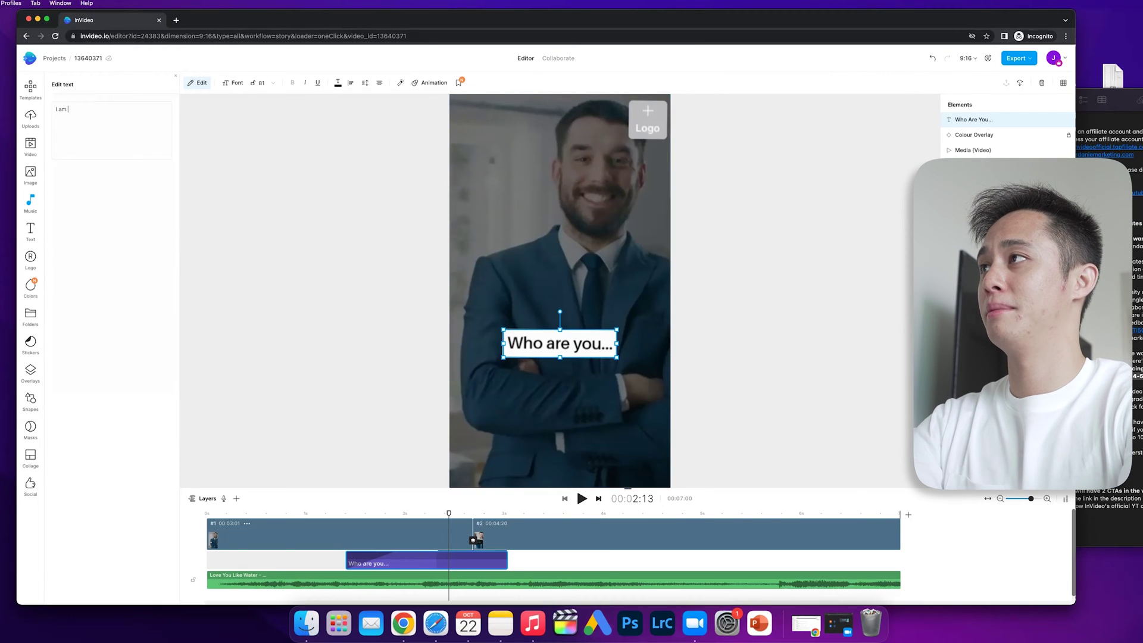
pyautogui.write('a Realtor in Sout')
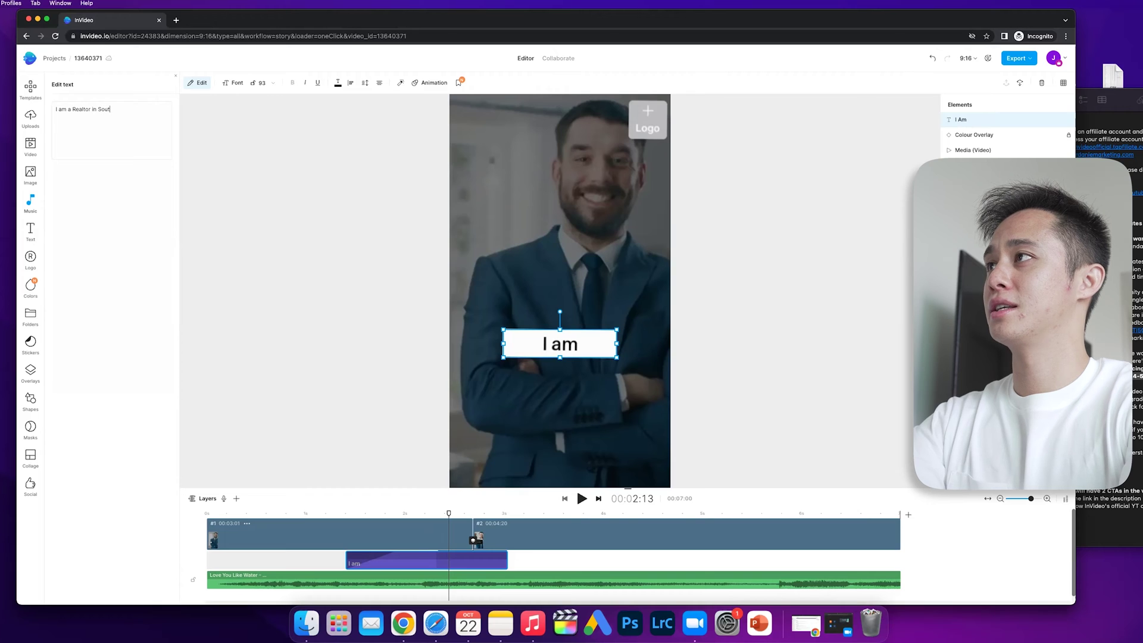
pyautogui.write('hern California')
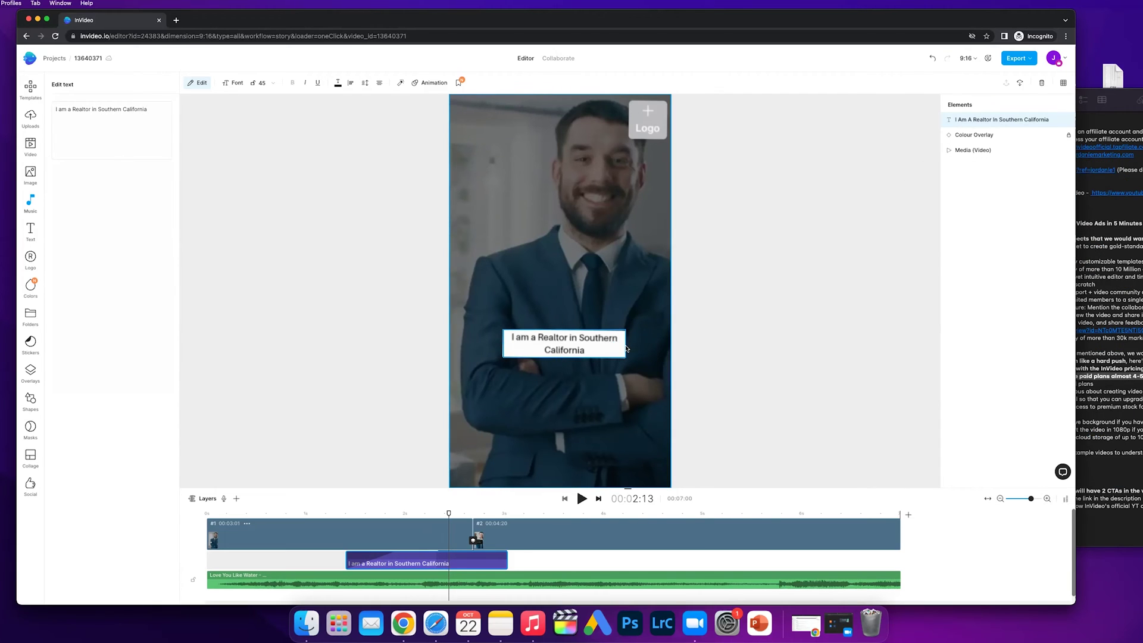
pyautogui.click(625, 348)
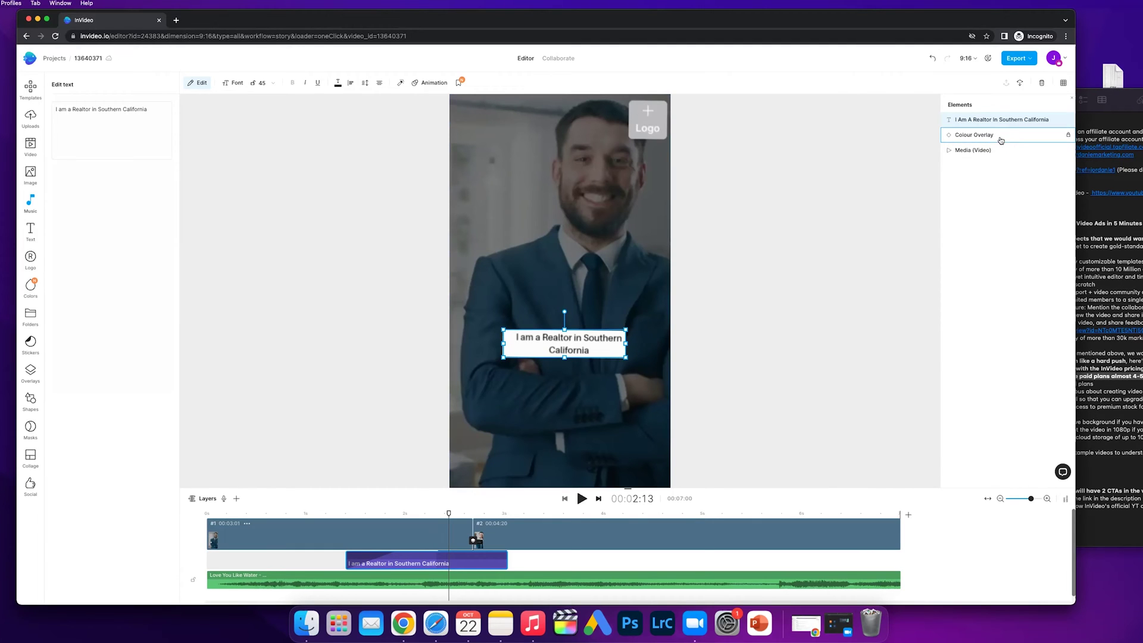
# - Set the Colour Overlay fill to near-black #1D1D1D at 50 opacity and play to check
pyautogui.click(1071, 138)
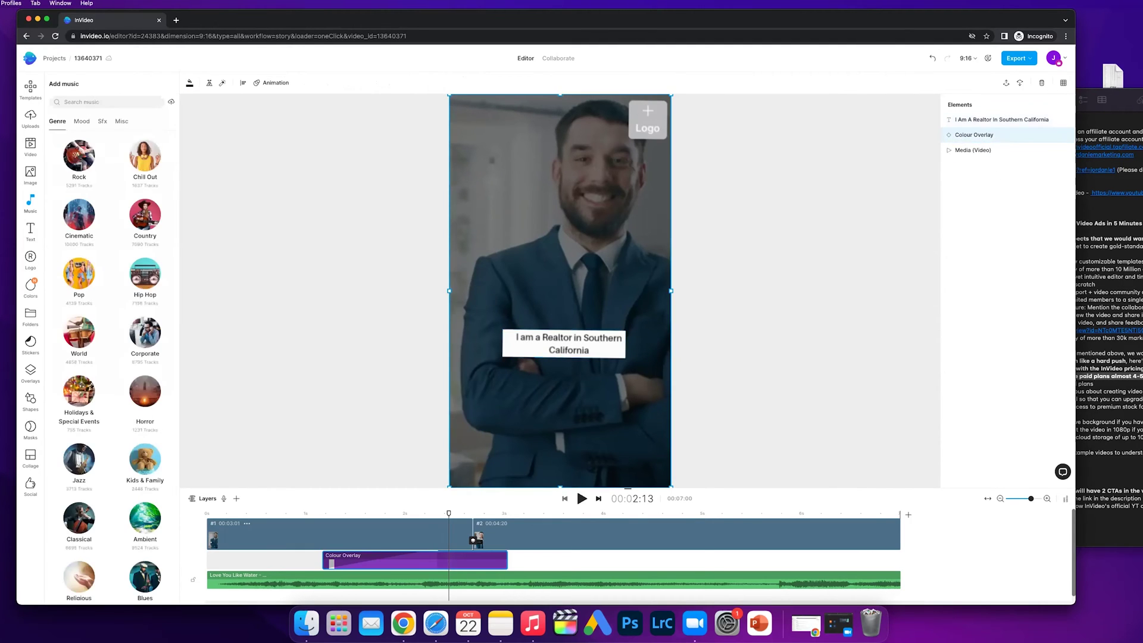
pyautogui.click(81, 136)
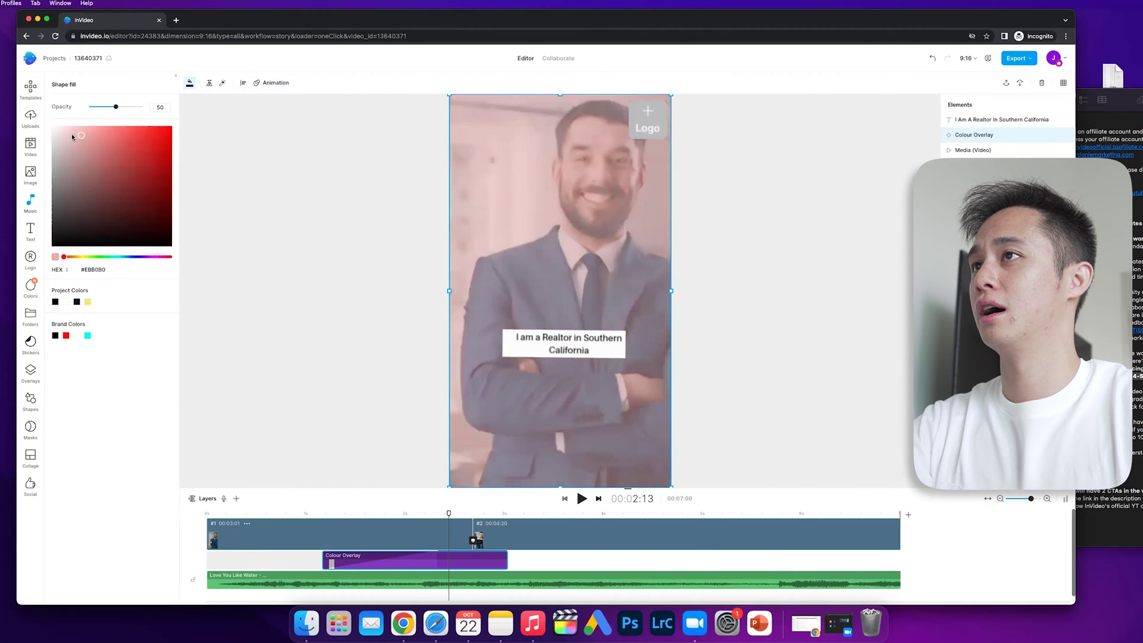
pyautogui.moveTo(72, 137); pyautogui.dragTo(33, 231)
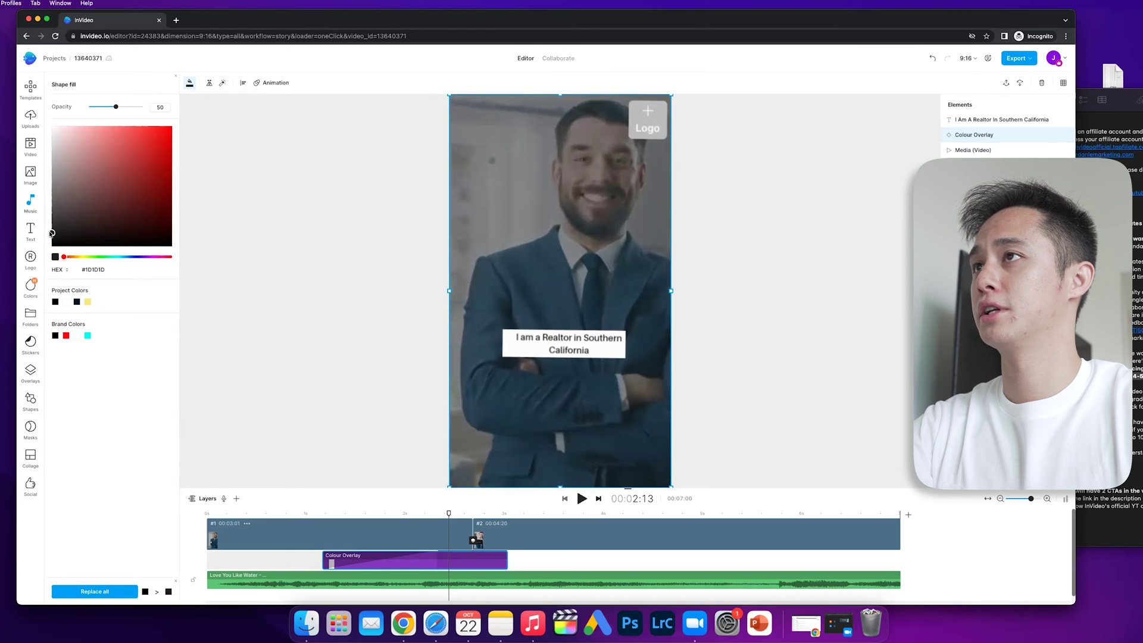
pyautogui.press('space')
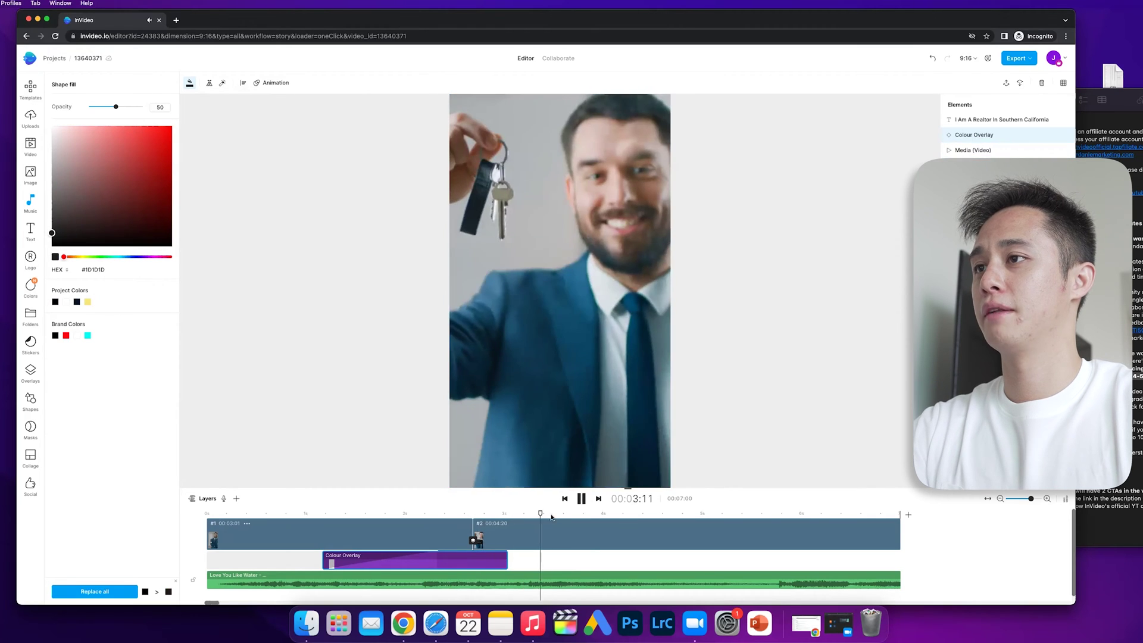
# - Select the 'I am Adam Smith' caption to rewrite it with the agent's own name
pyautogui.click(472, 538)
pyautogui.click(593, 268)
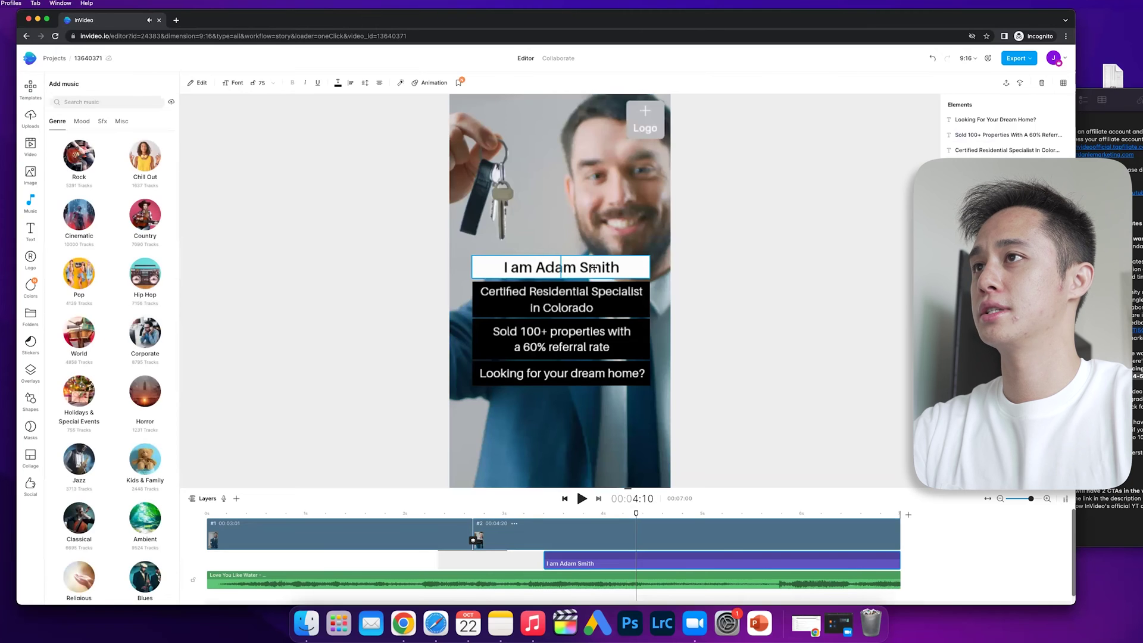
pyautogui.click(593, 269)
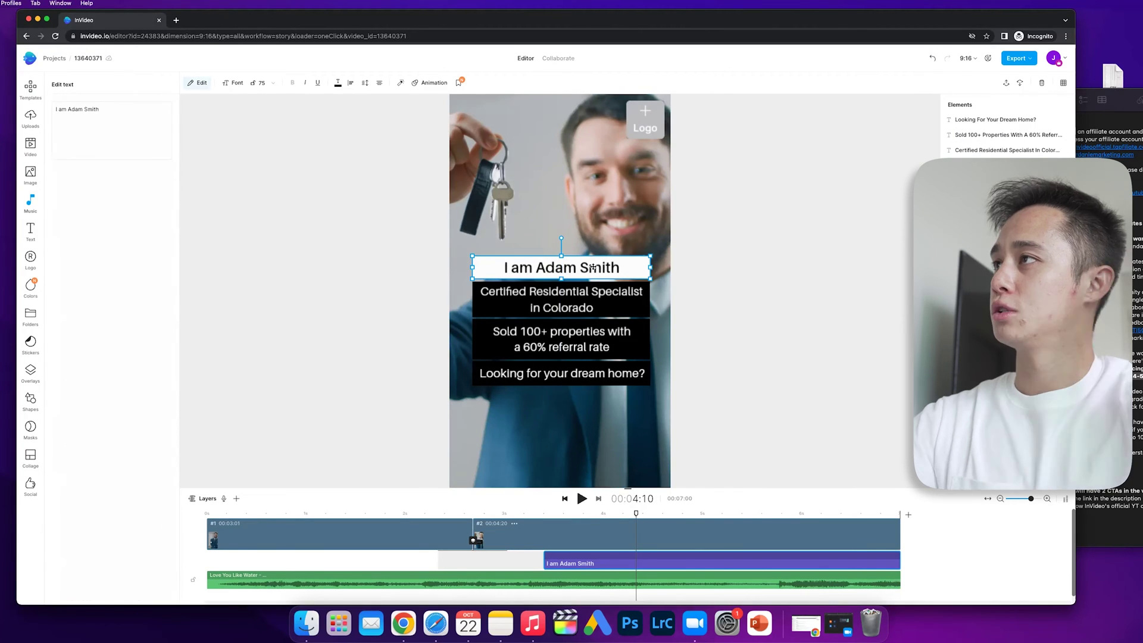
# - Review the Certified Residential Specialist, Sold 100+ properties and dream-home lines, then open logo upload
pyautogui.click(97, 120)
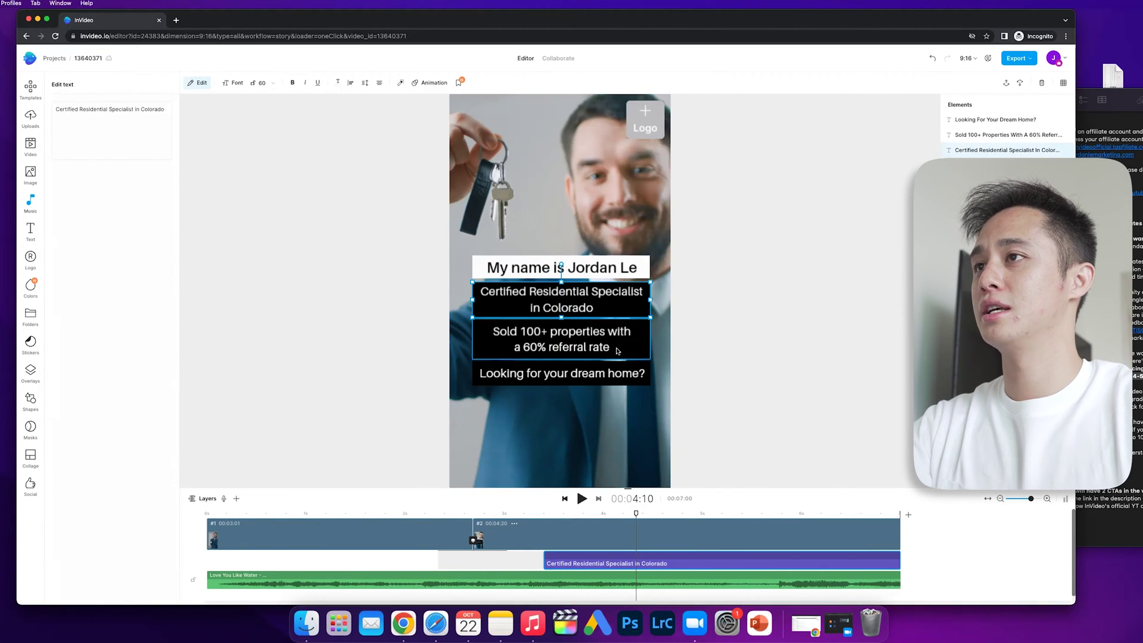
pyautogui.click(617, 350)
pyautogui.click(579, 375)
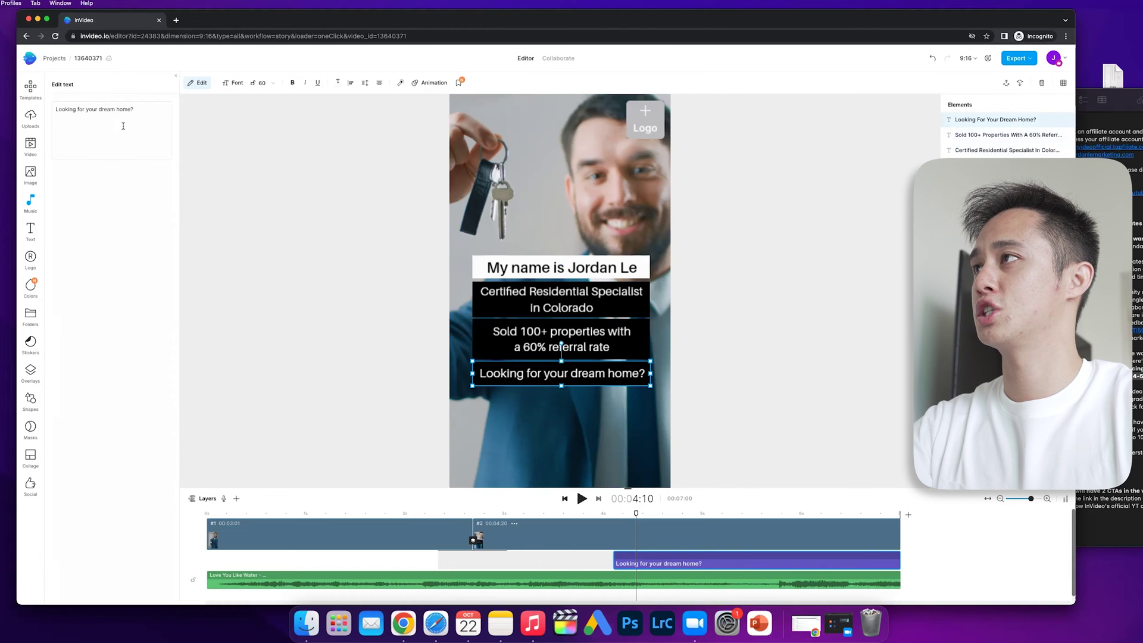
pyautogui.click(30, 257)
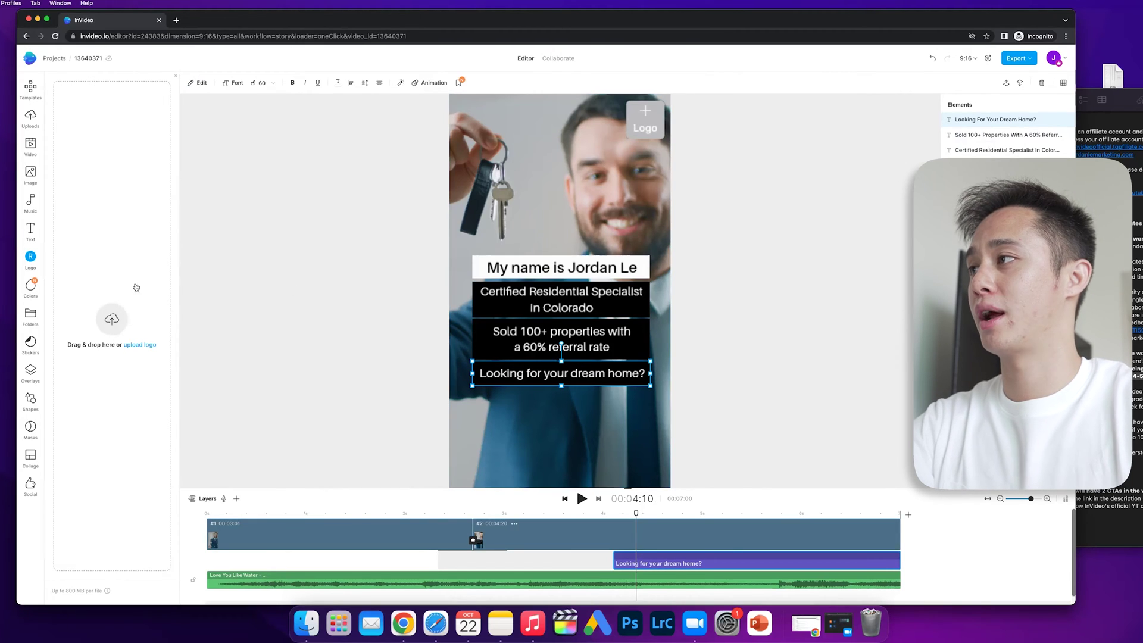
# - Try a Play sticker below the text lines, delete it, and add the Subscribe sticker instead
pyautogui.click(31, 343)
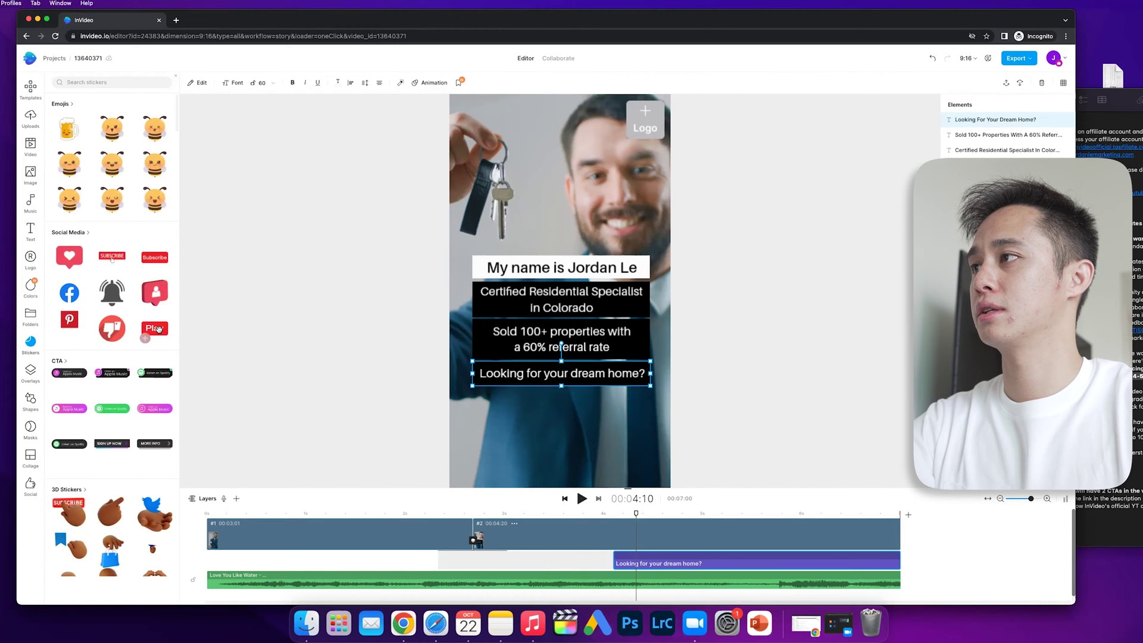
pyautogui.click(145, 341)
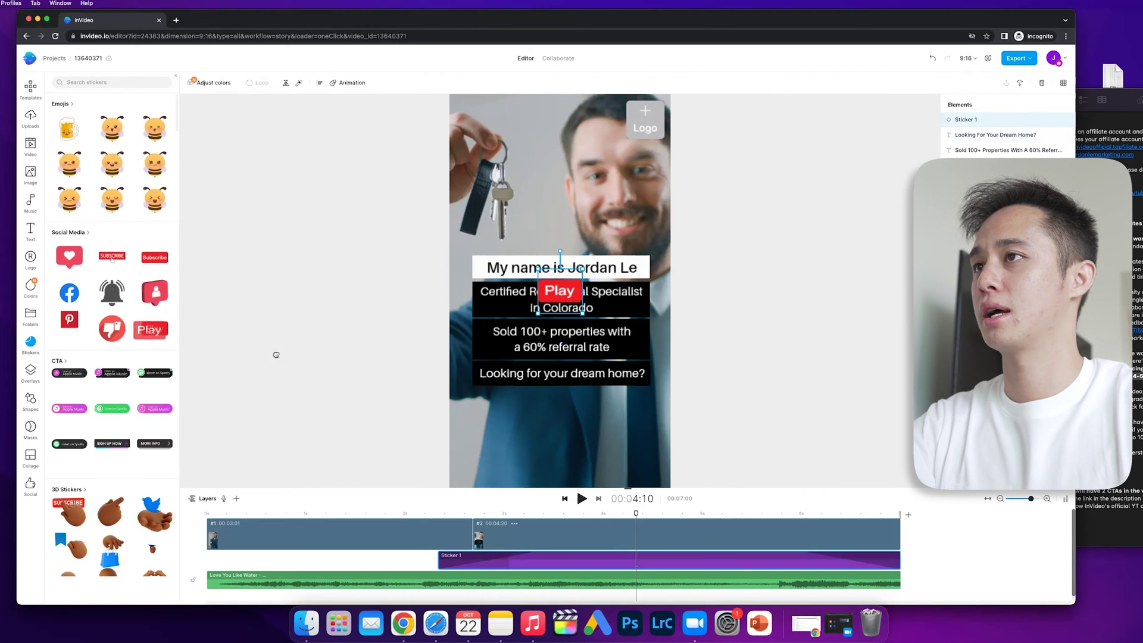
pyautogui.moveTo(562, 290); pyautogui.dragTo(561, 408)
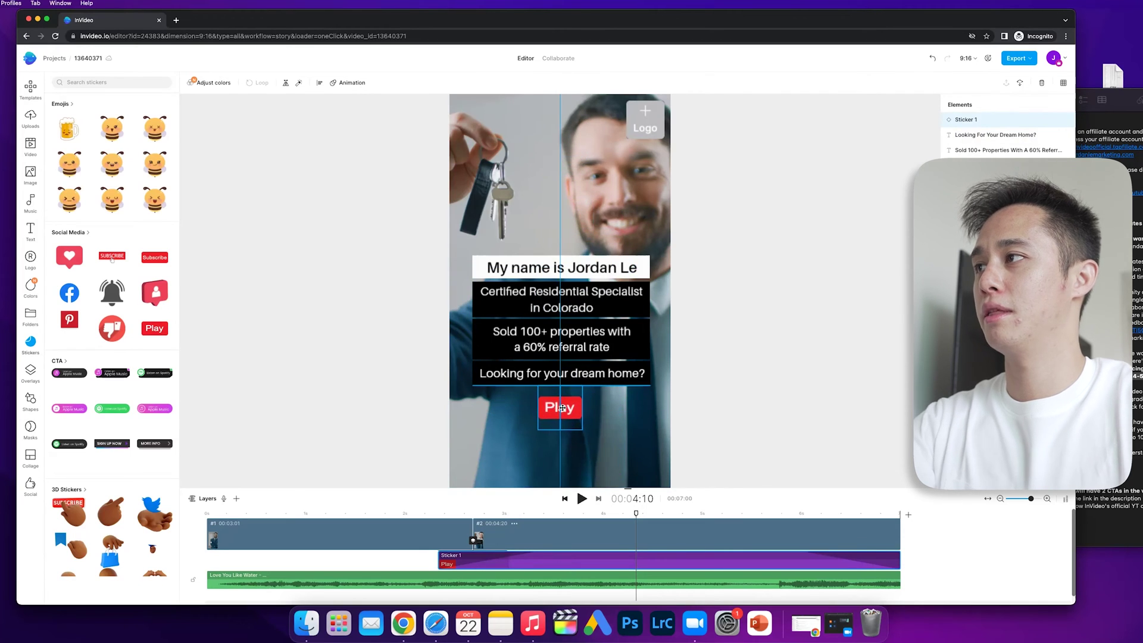
pyautogui.press('Delete')
pyautogui.click(108, 267)
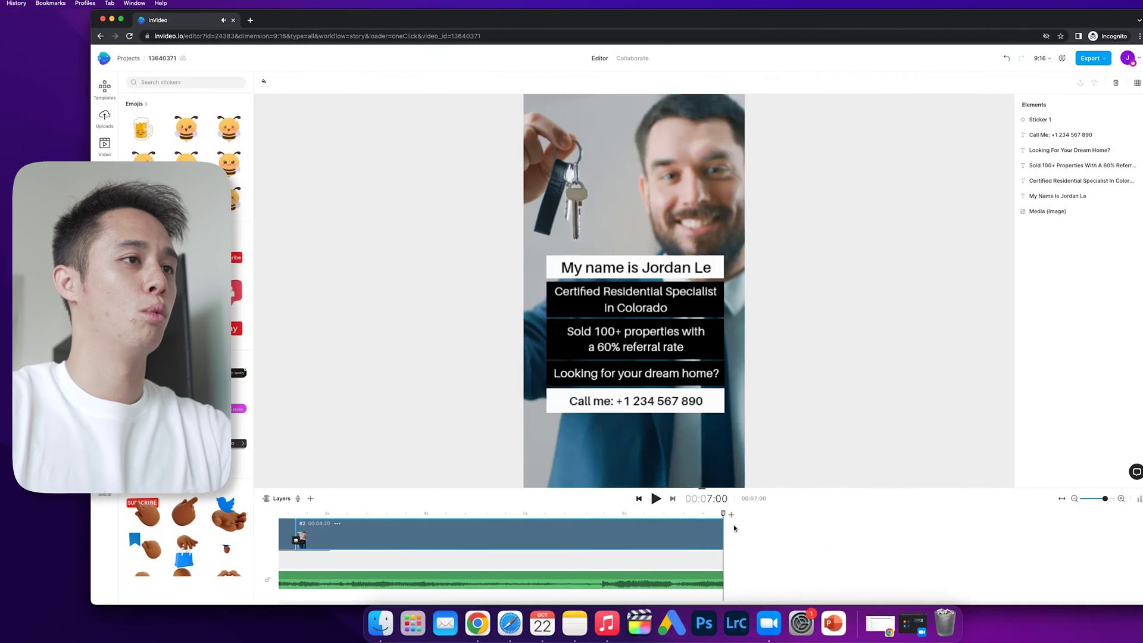
# - Make a Wide · 16:9 copy of the 9:16 reel, then return to the original tab
pyautogui.hscroll(-4, 716, 531)
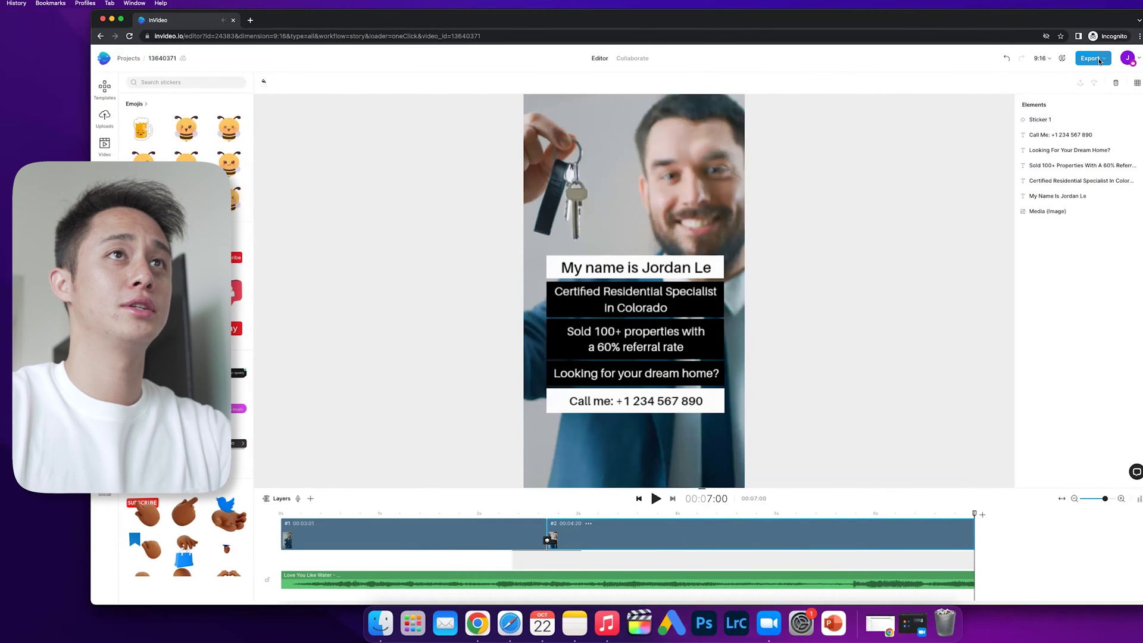
pyautogui.click(1047, 59)
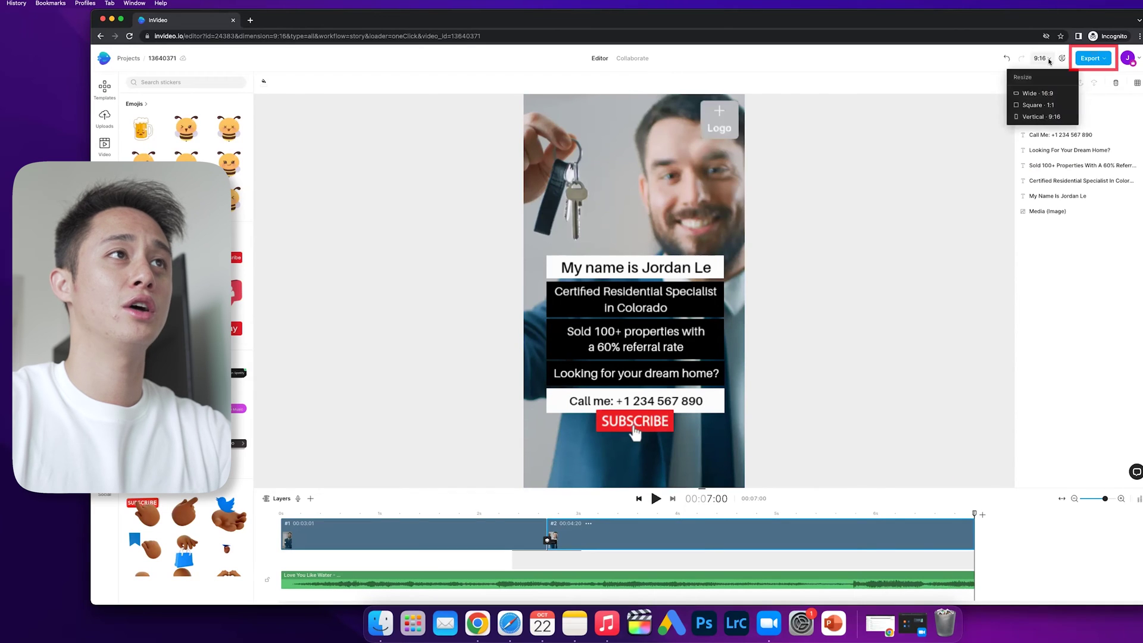
pyautogui.click(1052, 90)
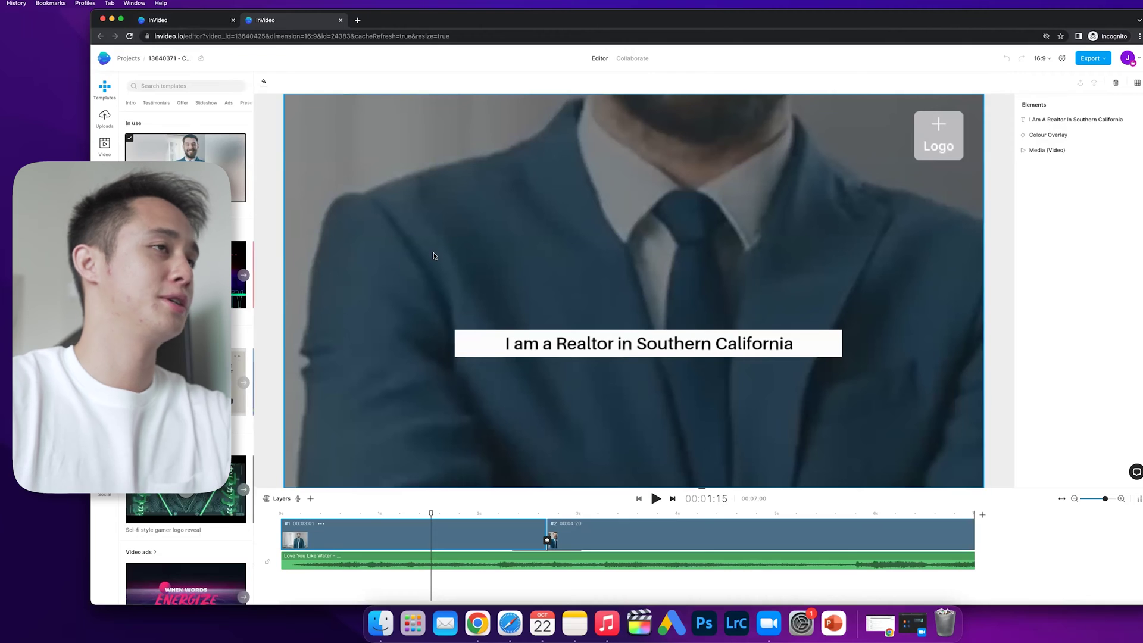
pyautogui.click(197, 18)
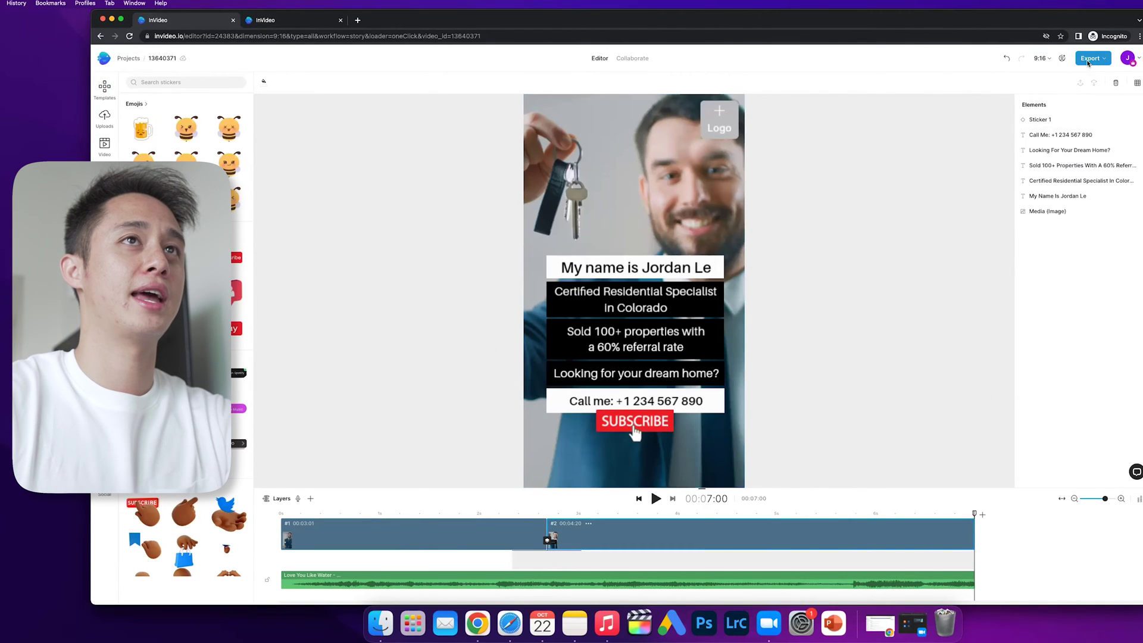
# - Export the vertical reel at the default 1080p quality
pyautogui.click(1108, 106)
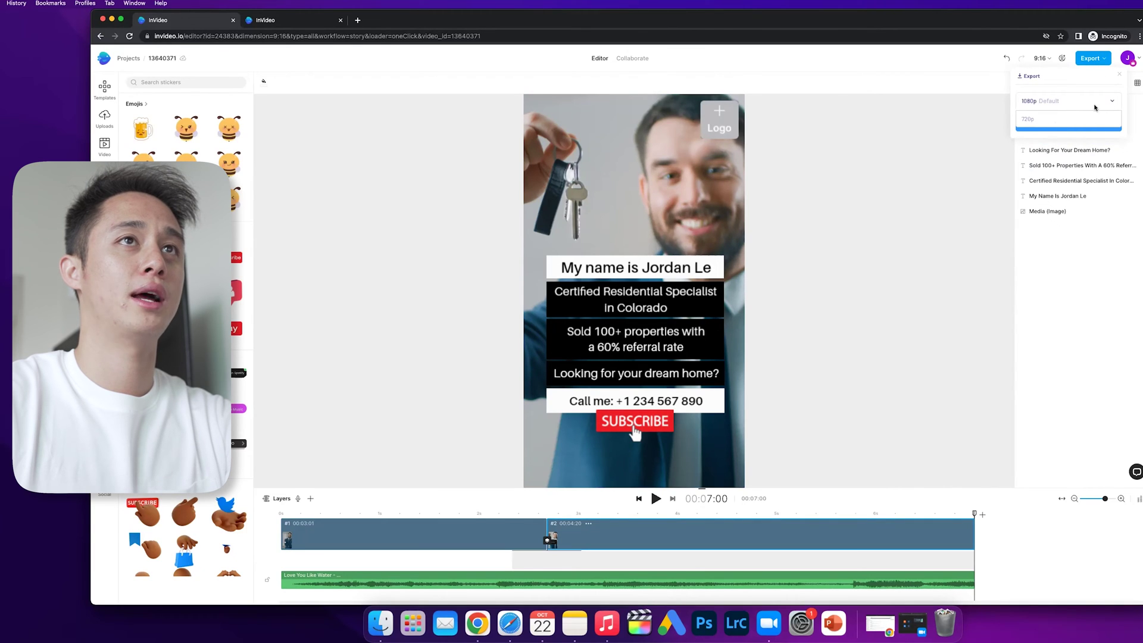
pyautogui.click(1049, 106)
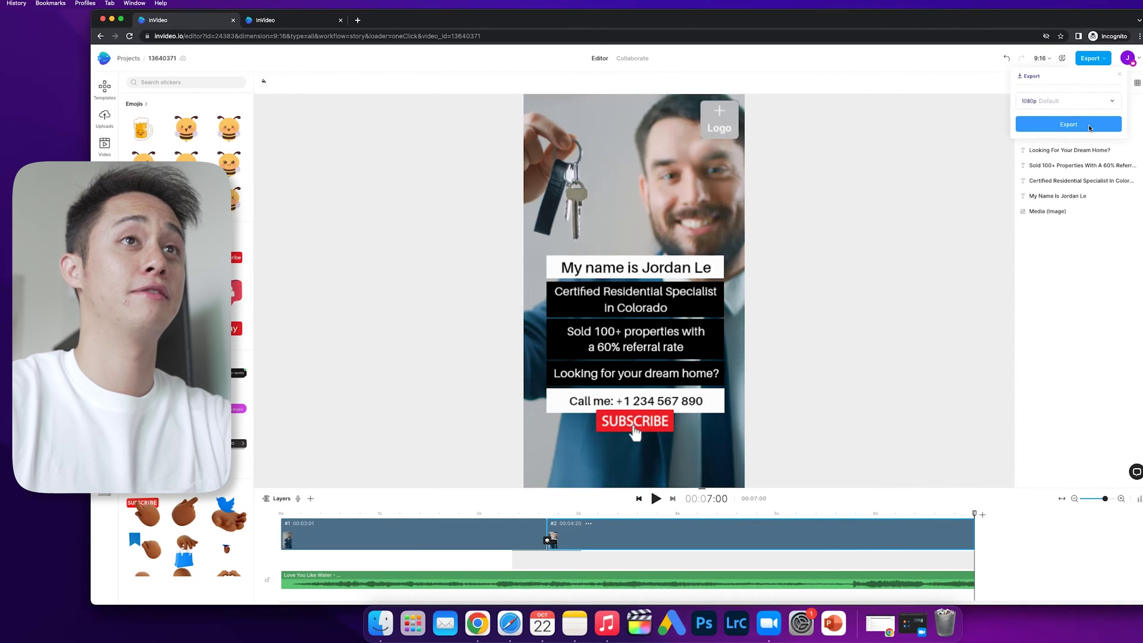
pyautogui.click(1090, 125)
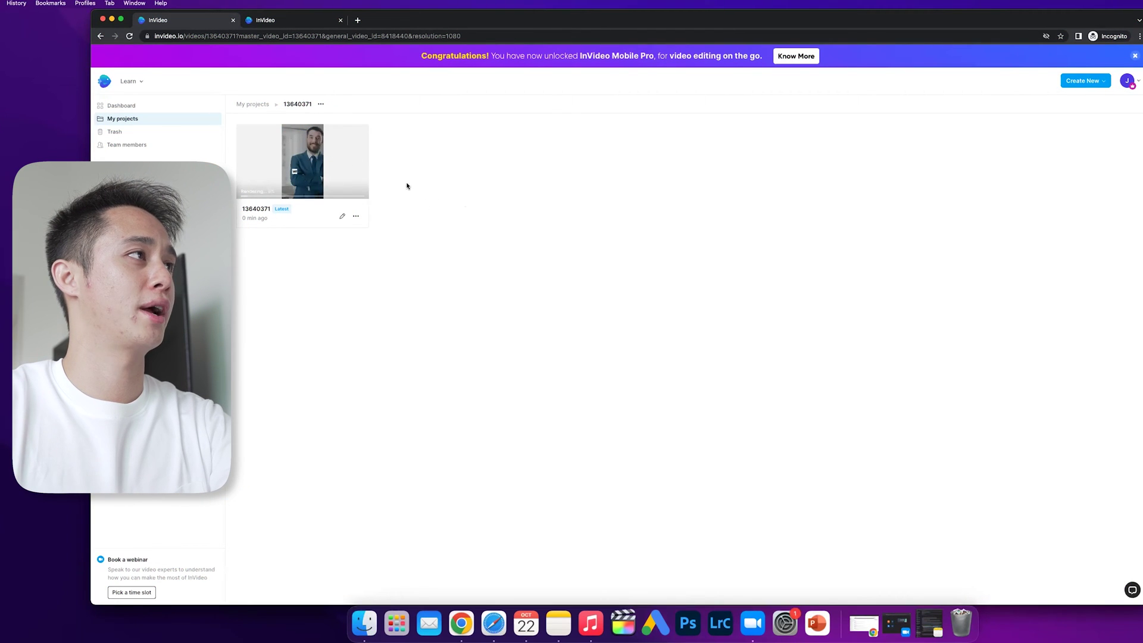
# - Preview the rendering reel from its project card, then bring up the card's options menu
pyautogui.click(311, 171)
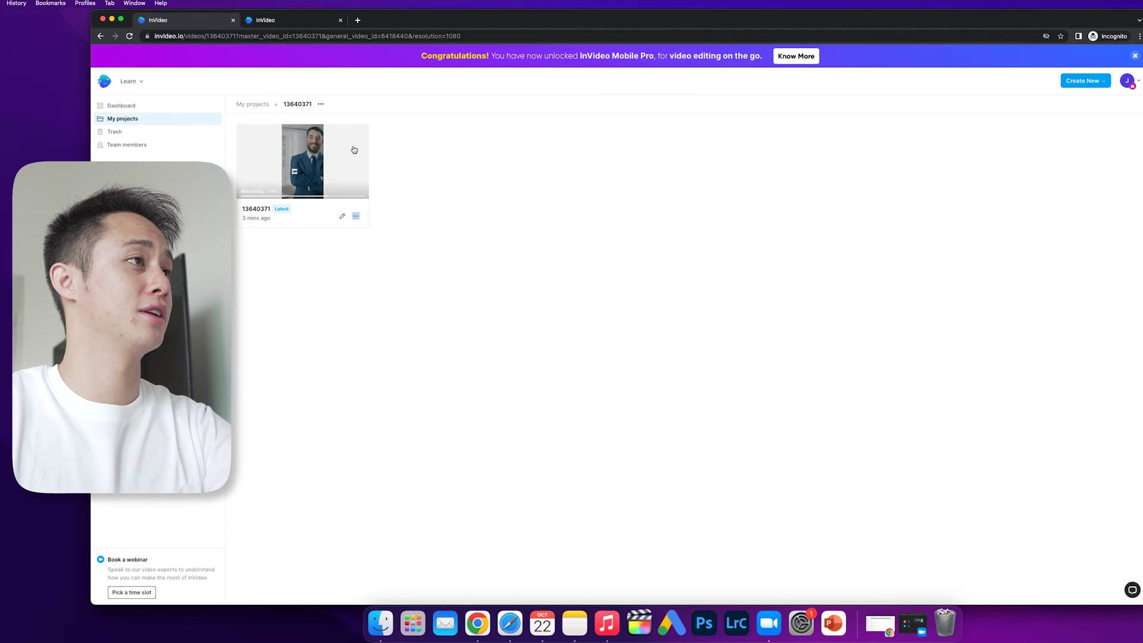
pyautogui.click(356, 216)
pyautogui.press('super+Tab')
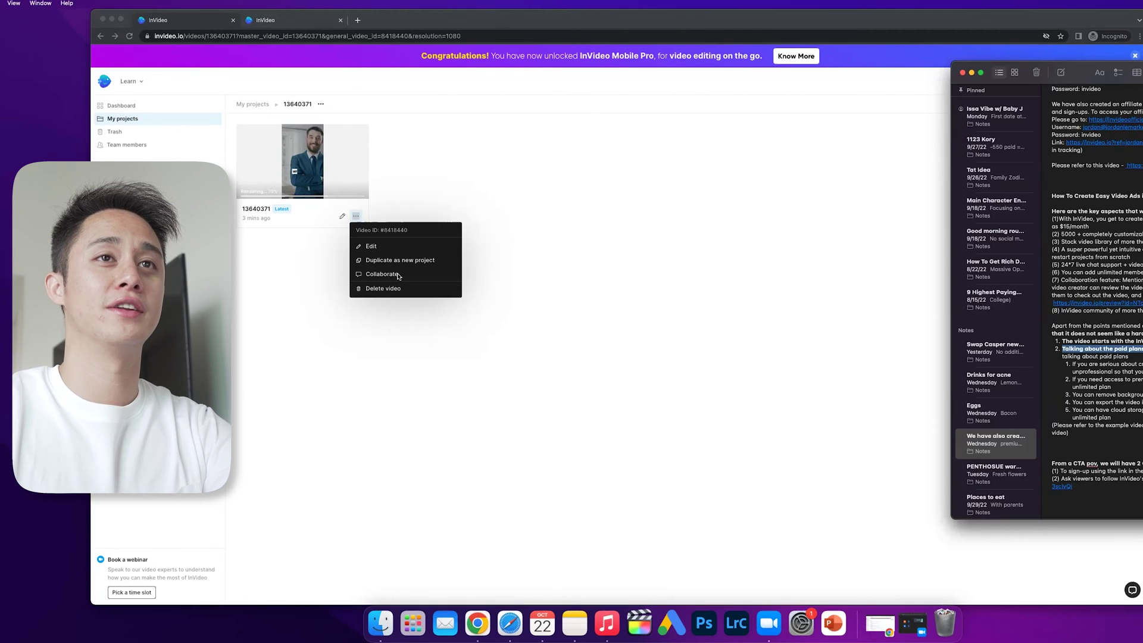
# - Open the exported reel in Collaborate review and skip the introduction tour
pyautogui.press('super+Tab')
pyautogui.click(398, 275)
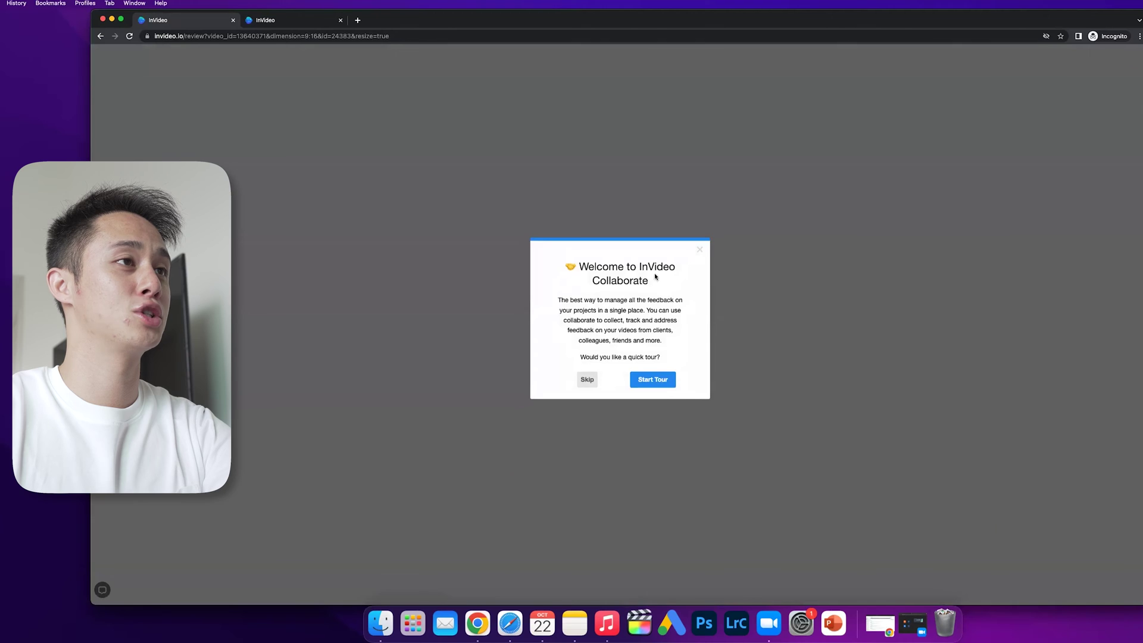
pyautogui.click(586, 379)
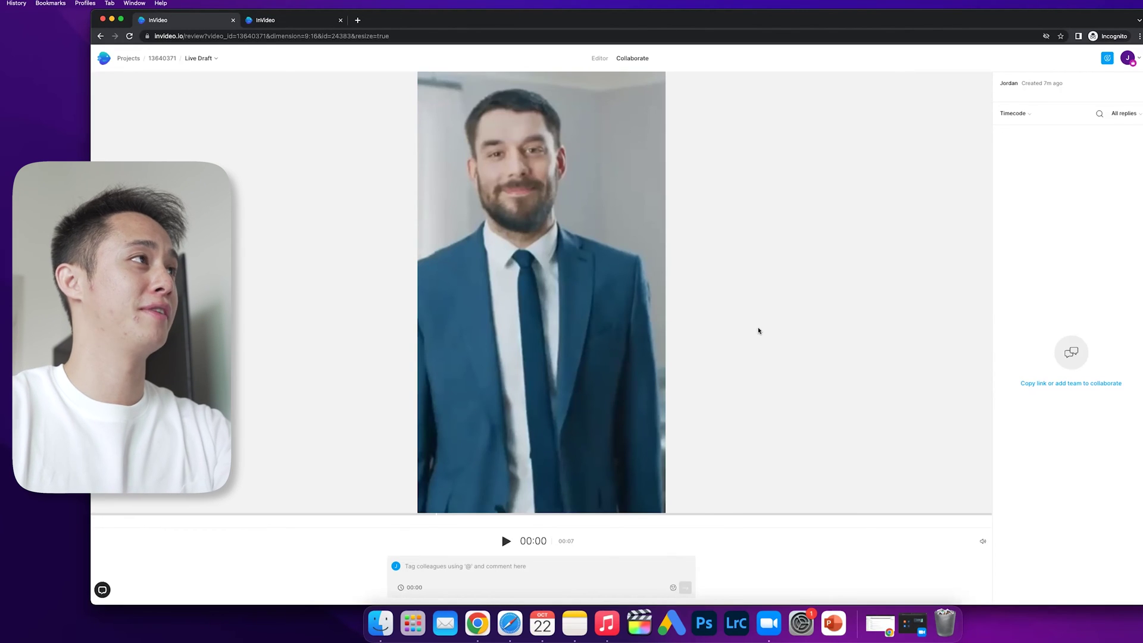
# - Post a comment at 00:00 reading "i've changes to the name"
pyautogui.click(488, 570)
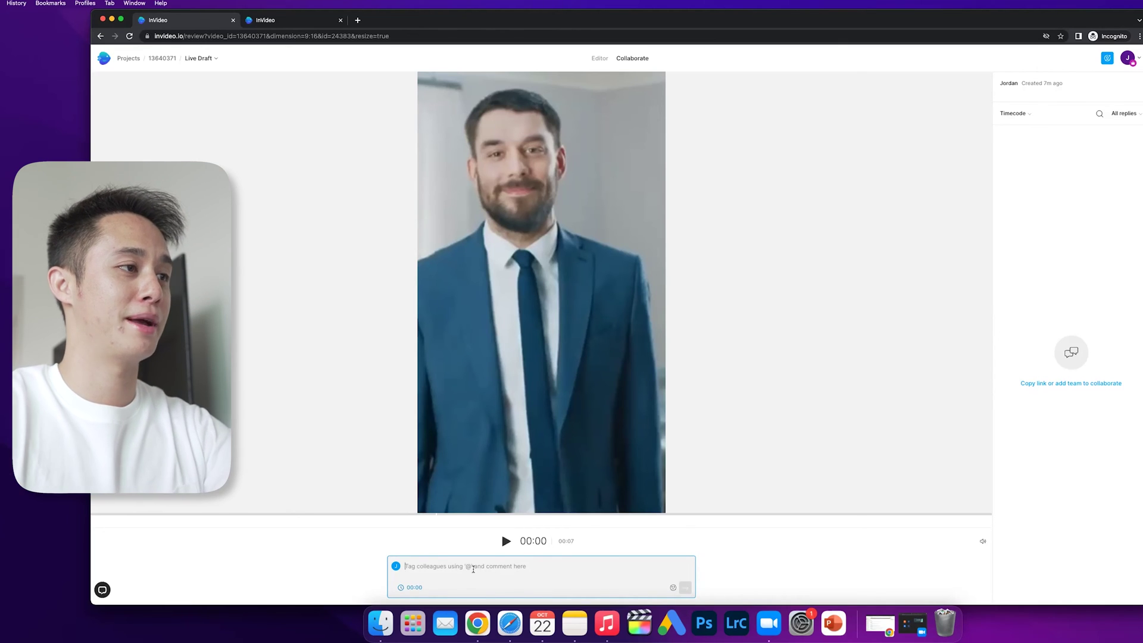
pyautogui.write('i')
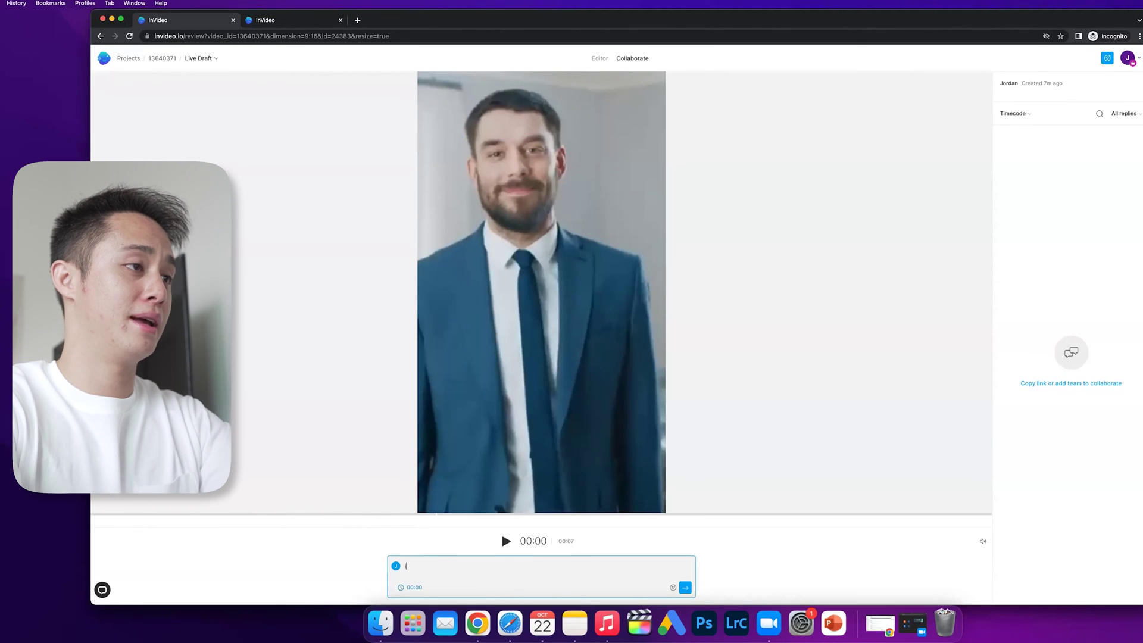
pyautogui.write("'ve changes to ht")
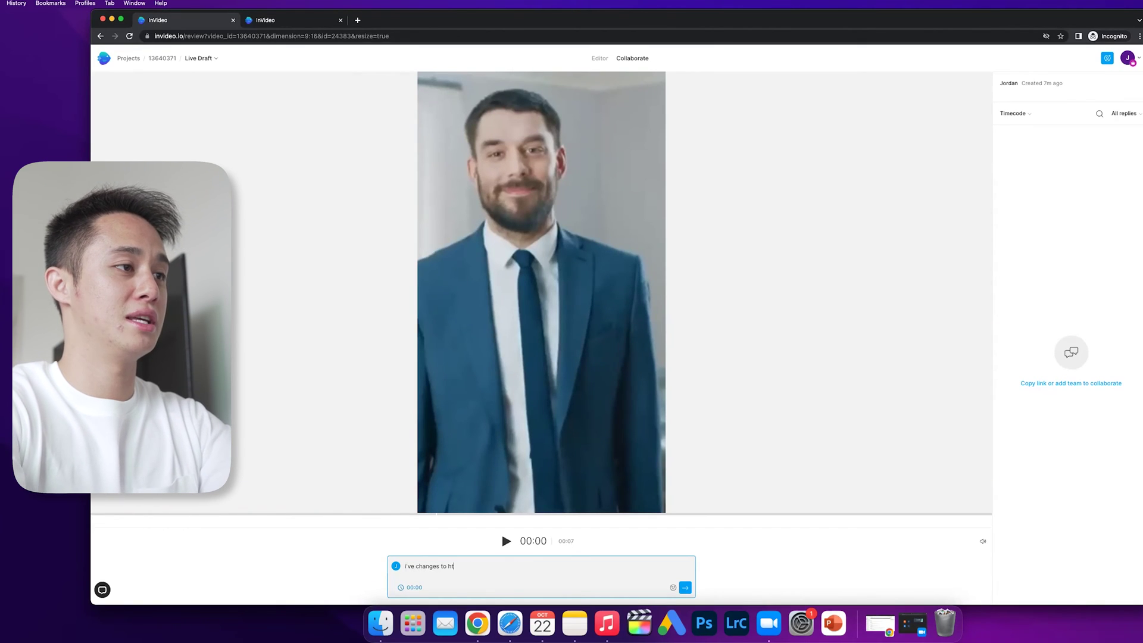
pyautogui.write('he video')
pyautogui.press('Return')
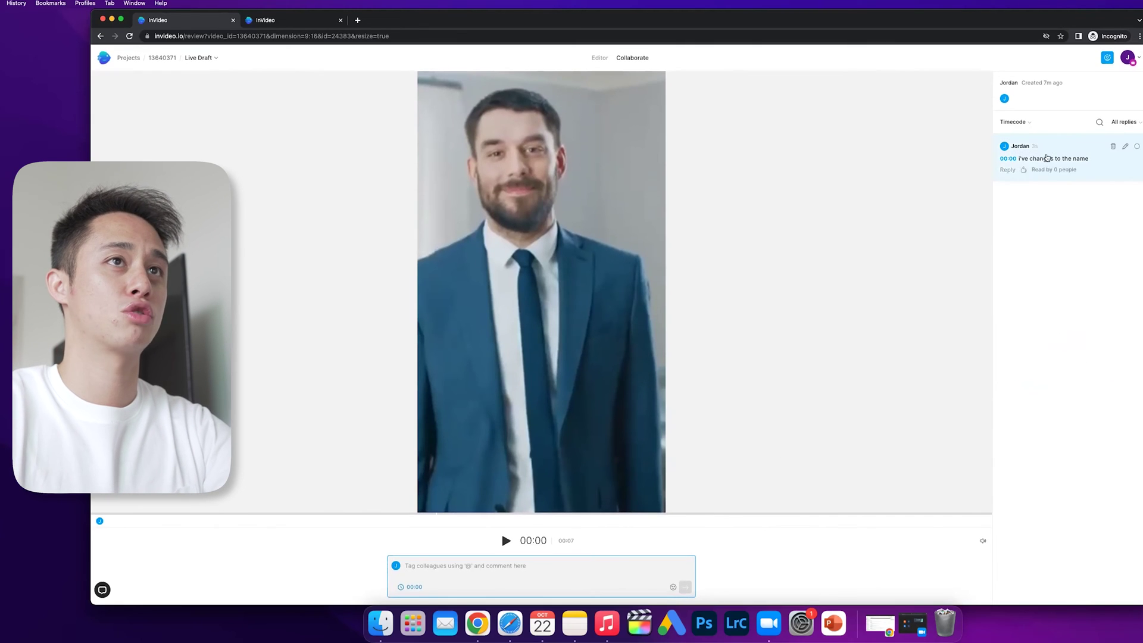
# - Play, pause and resume the video on the review page
pyautogui.press('space')
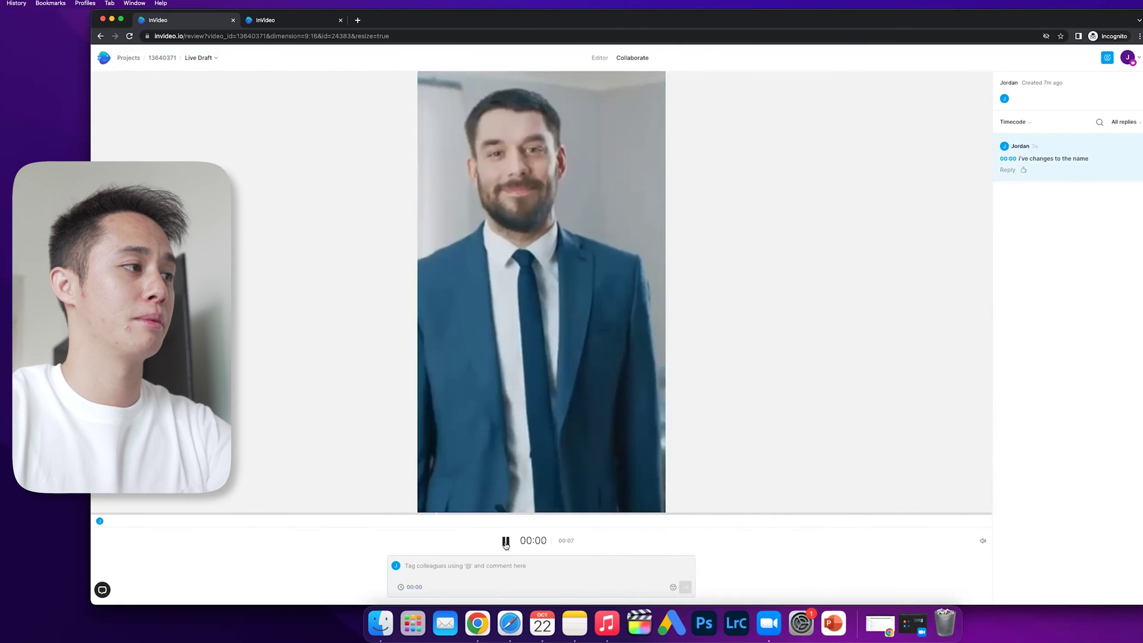
pyautogui.press('space')
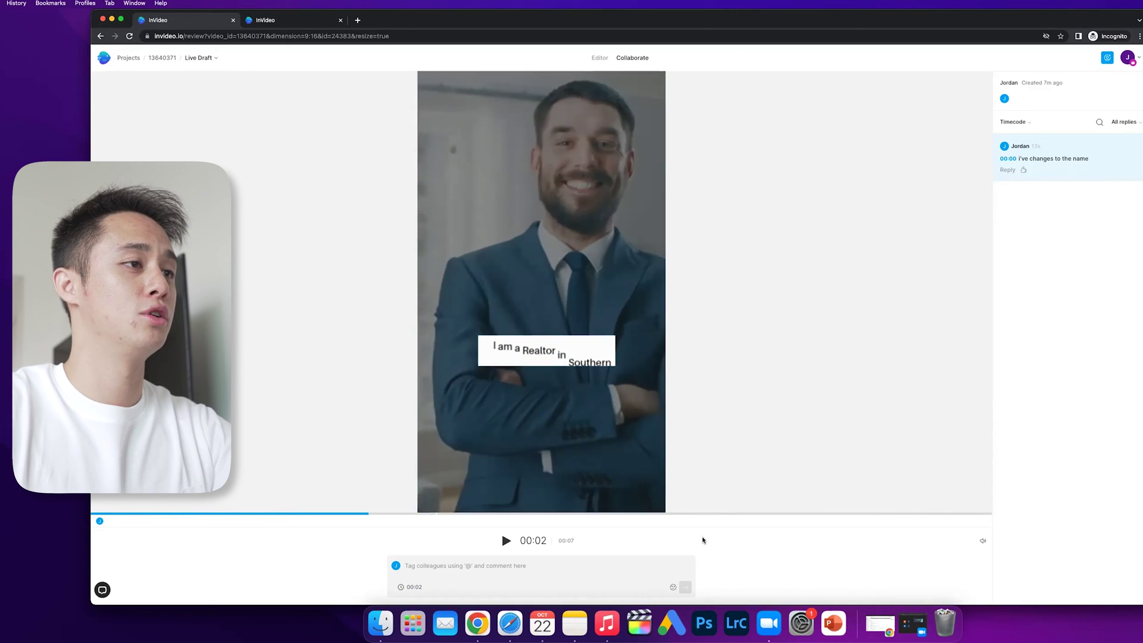
pyautogui.press('space')
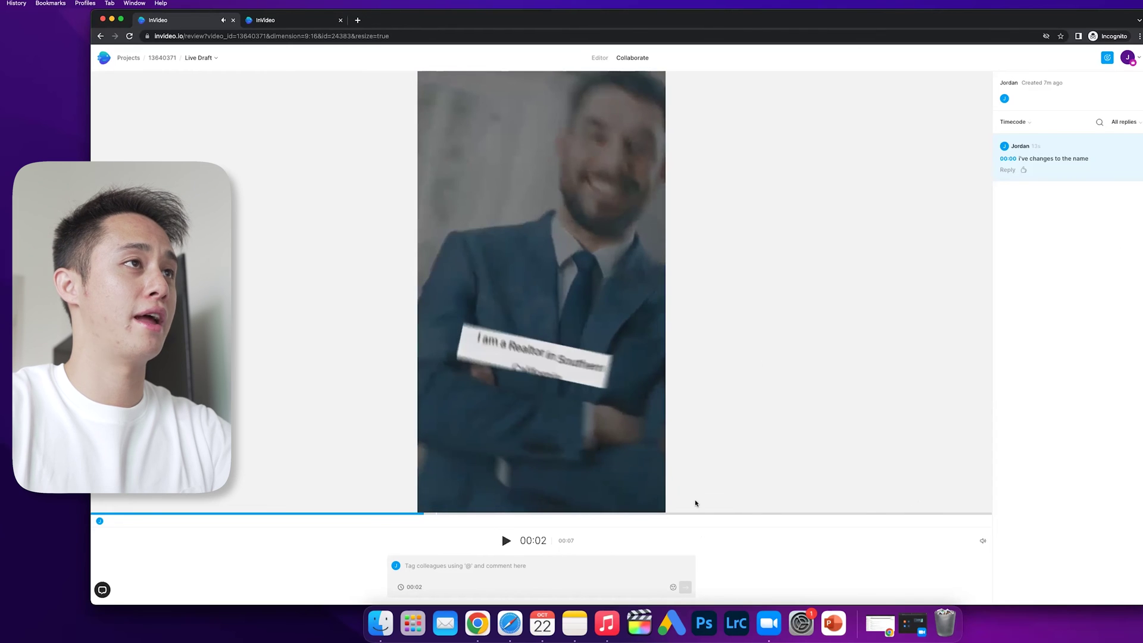